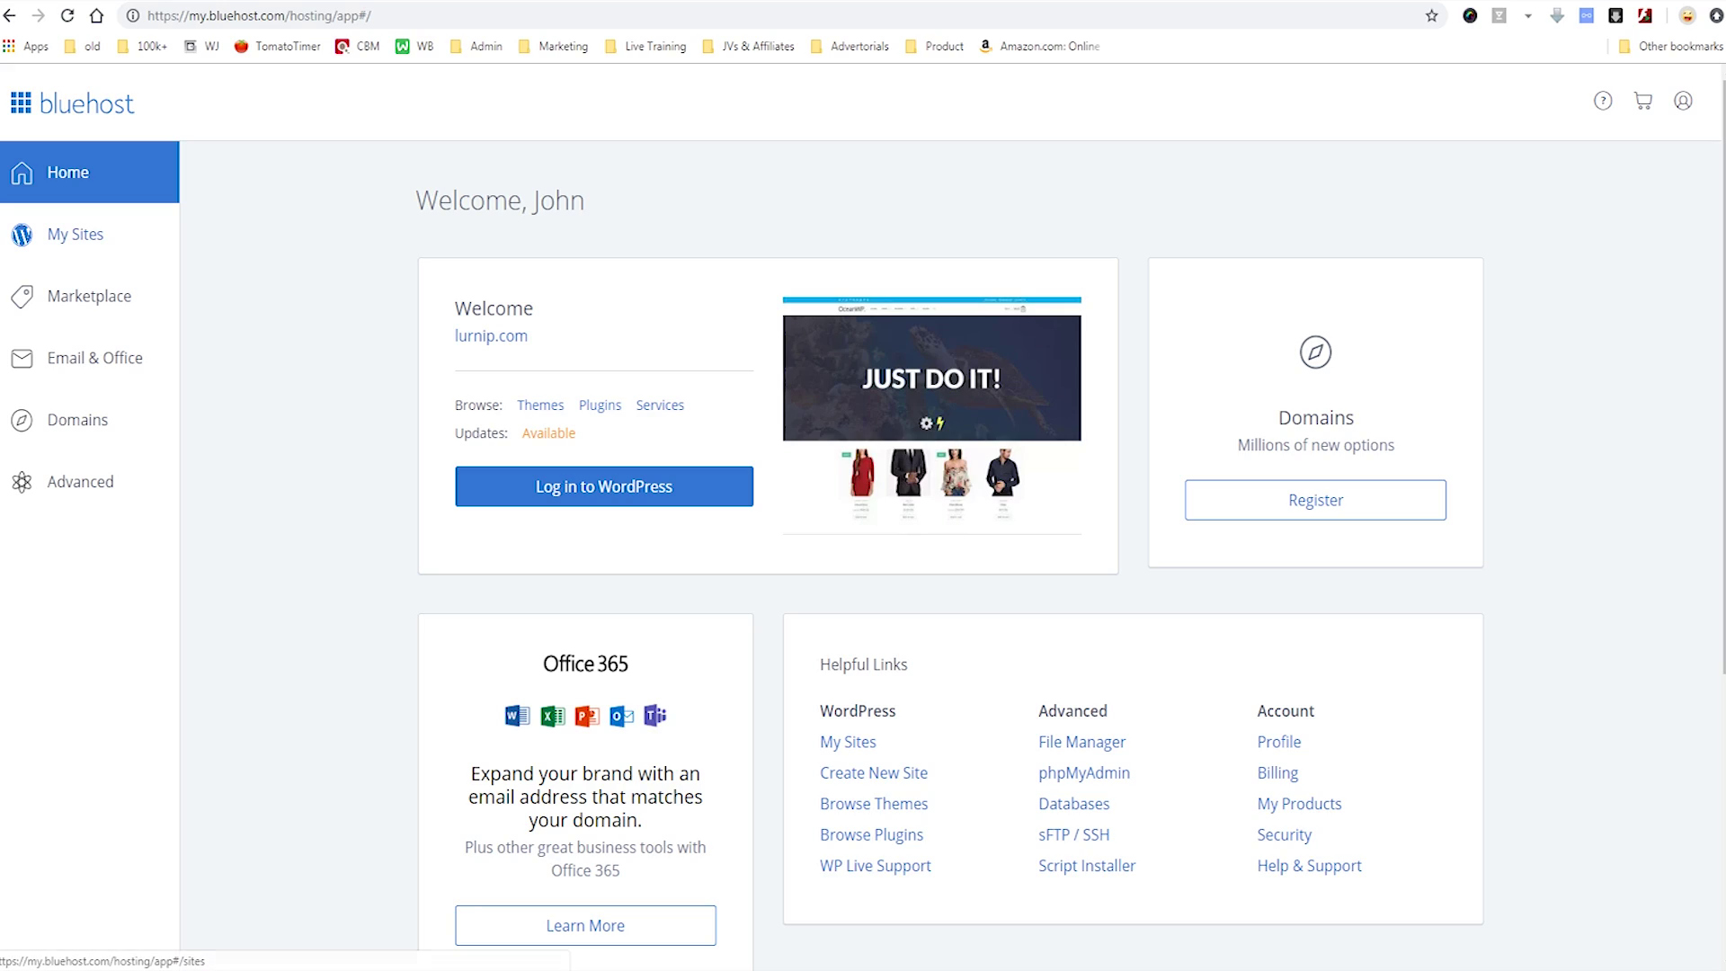
- Open Bluehost's My Sites list to reach the Self Employment Resources site
click(76, 234)
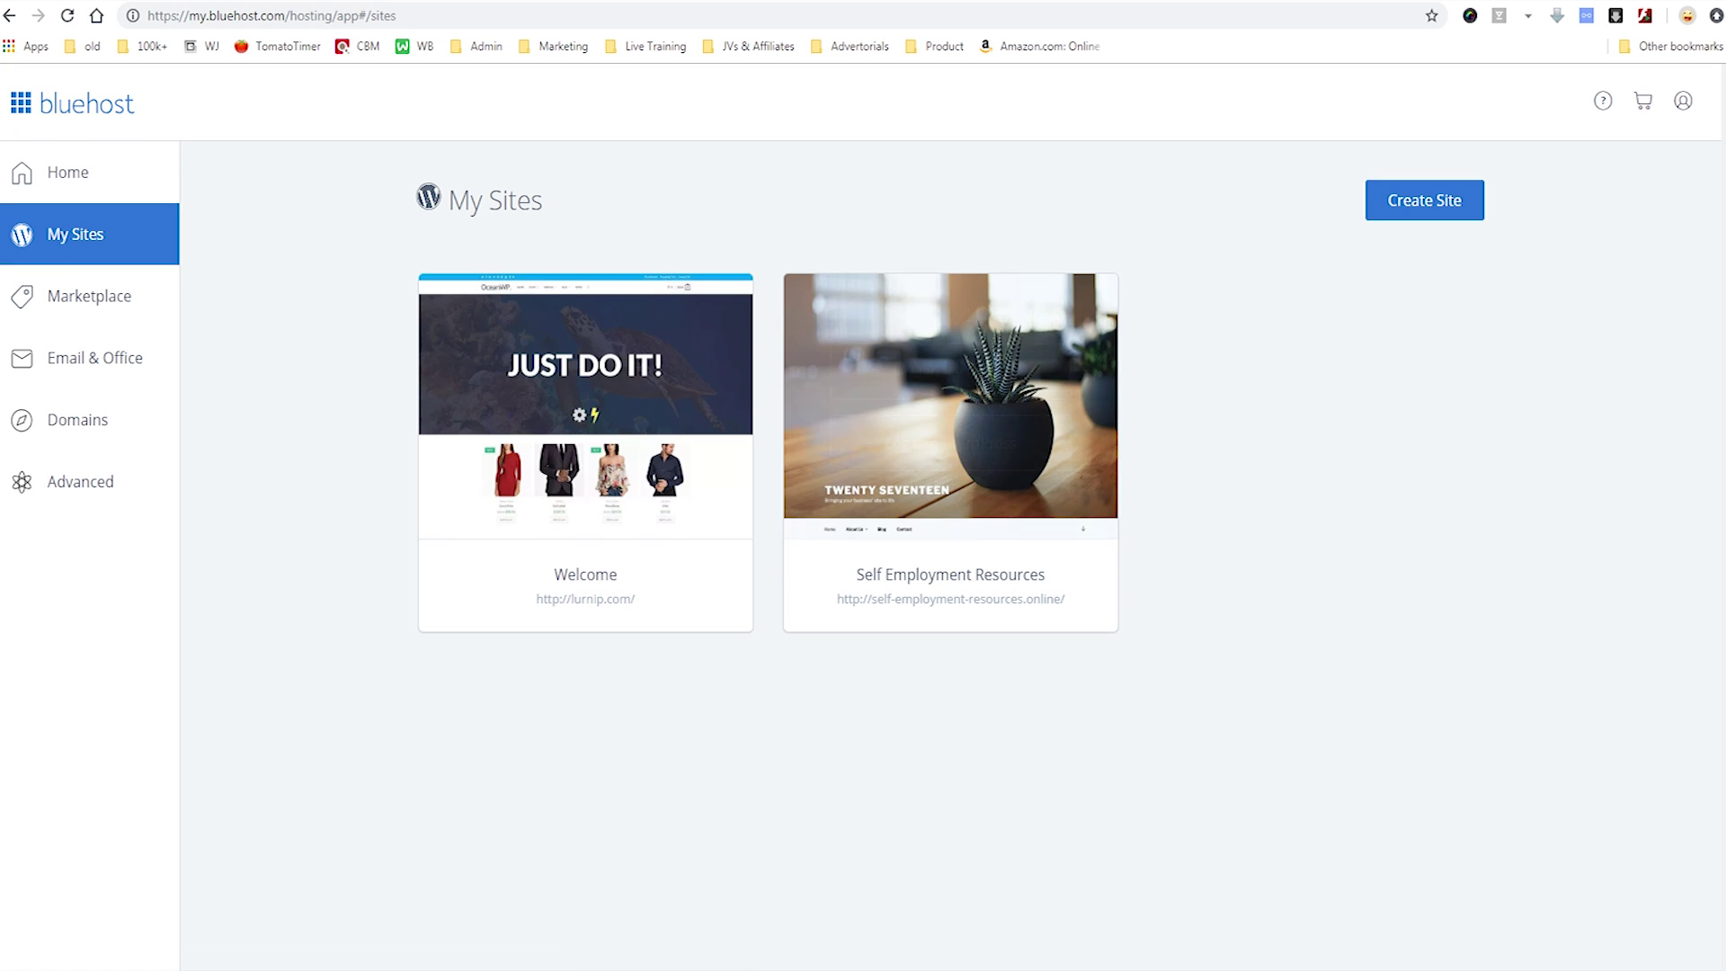
mouse_move(950, 404)
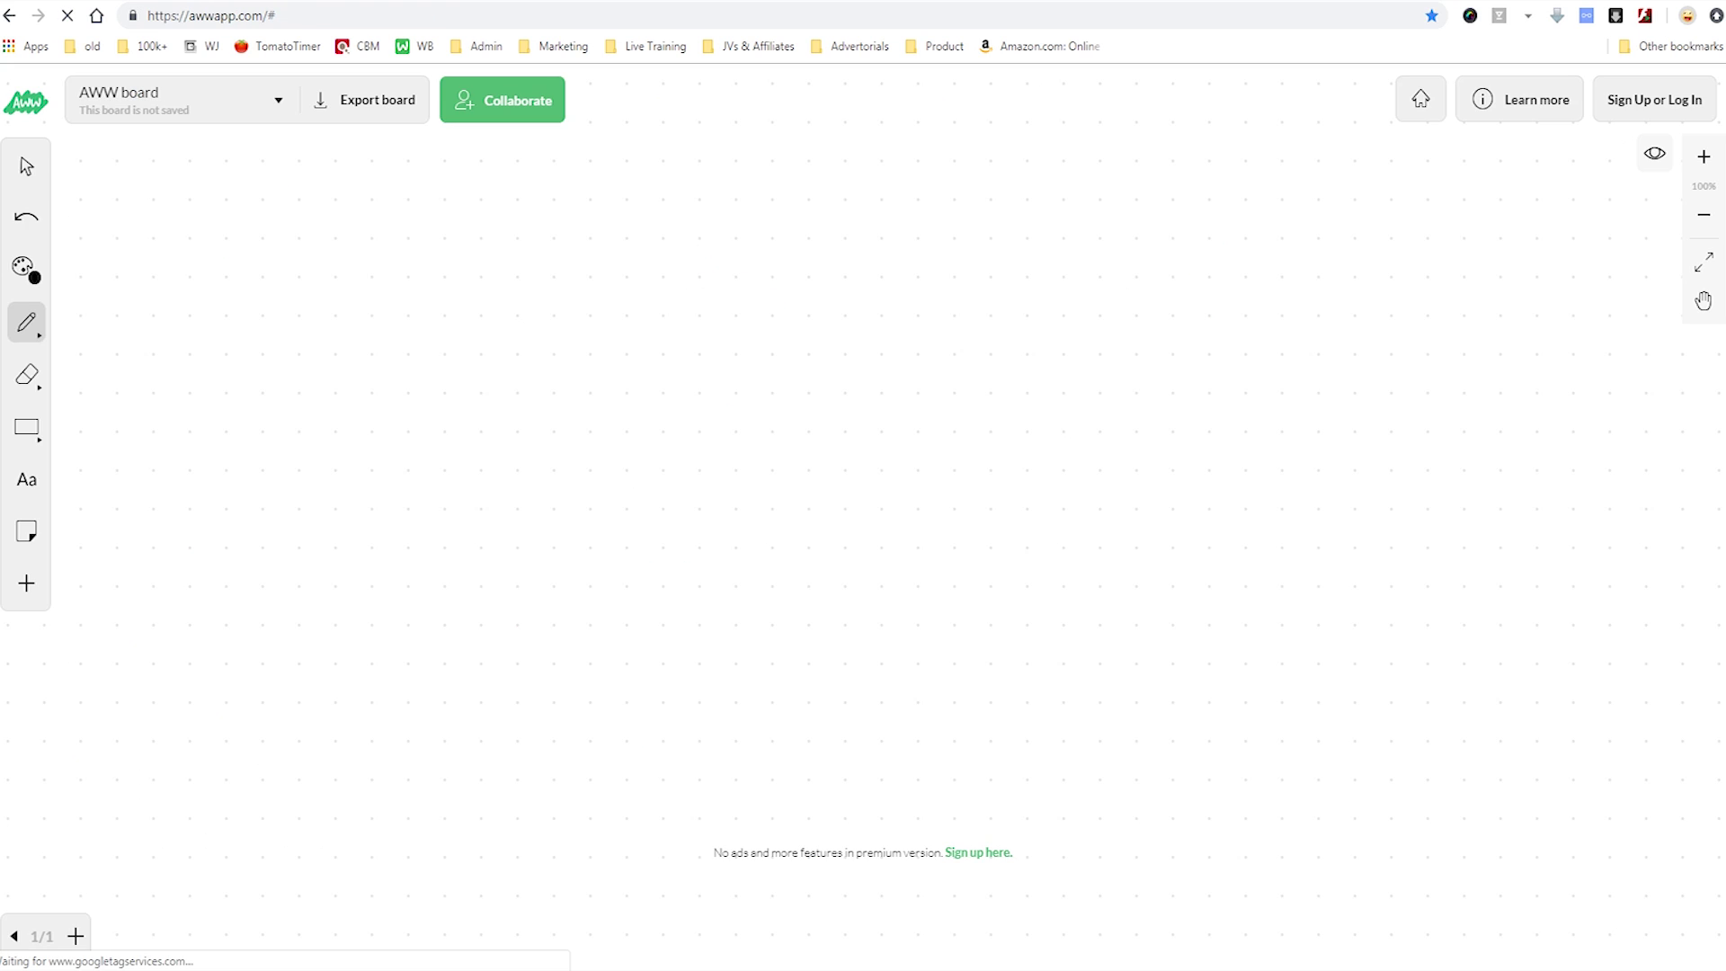
- Handwrite THEMES near the top of the AWW board
drag(311, 181, 231, 318)
drag(237, 172, 553, 183)
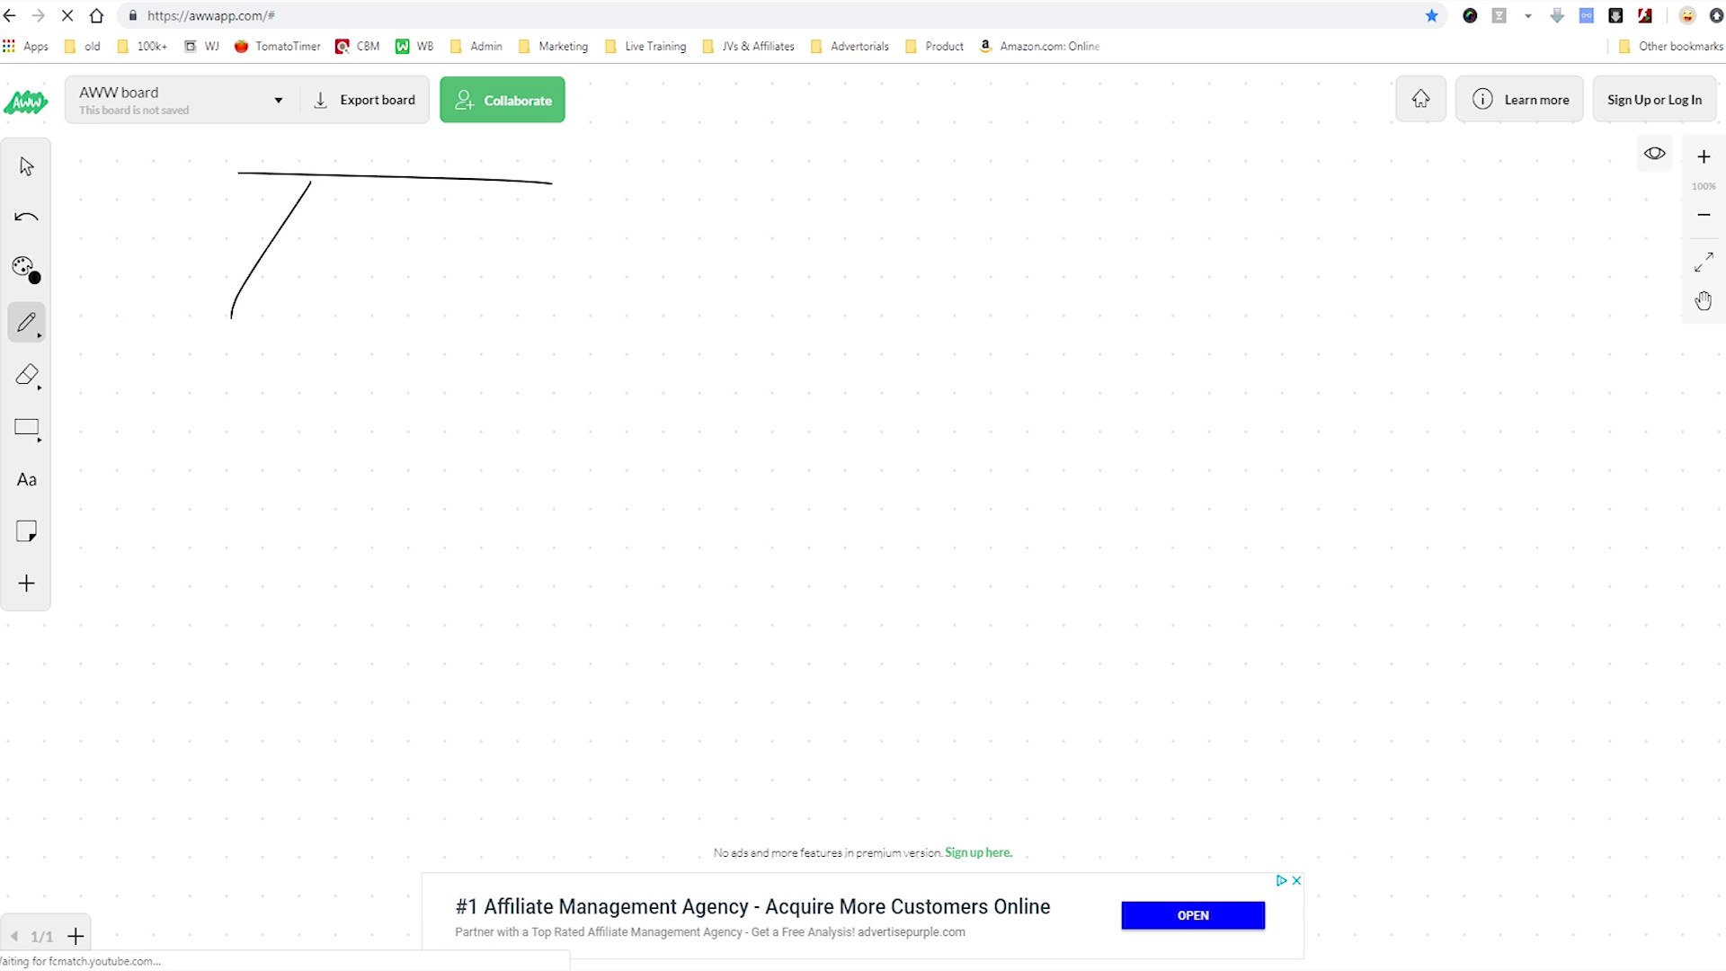
drag(380, 232, 357, 346)
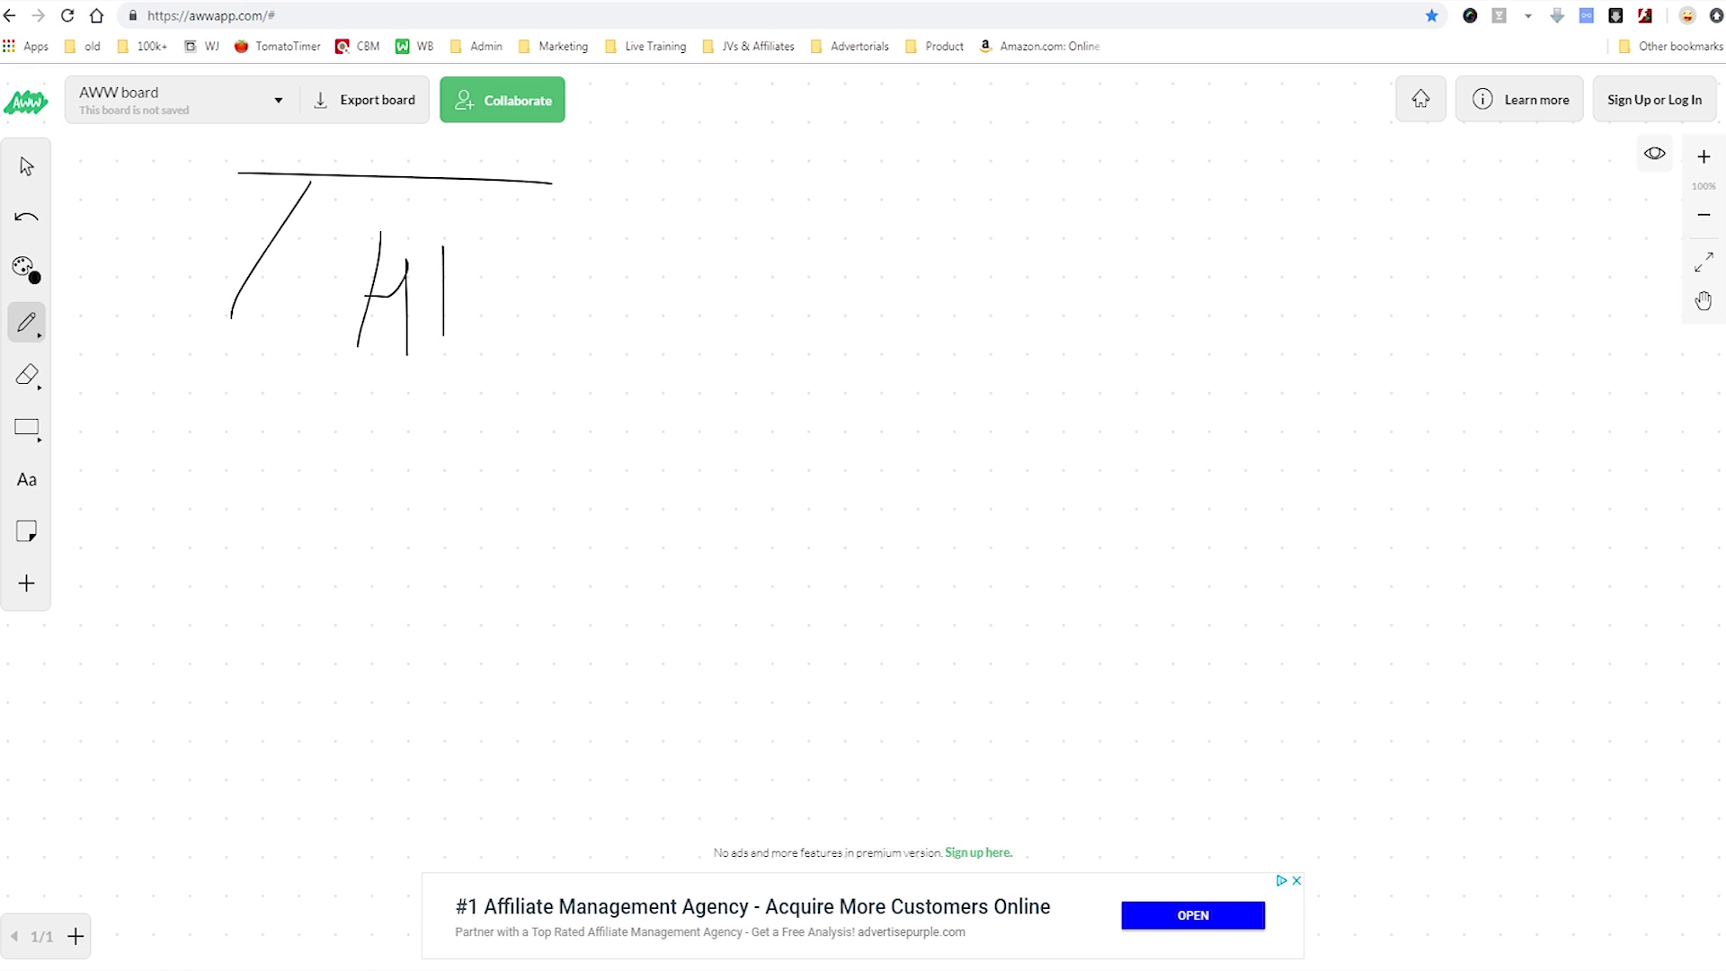
drag(536, 314, 613, 337)
drag(668, 245, 666, 304)
drag(663, 313, 719, 300)
drag(845, 237, 670, 358)
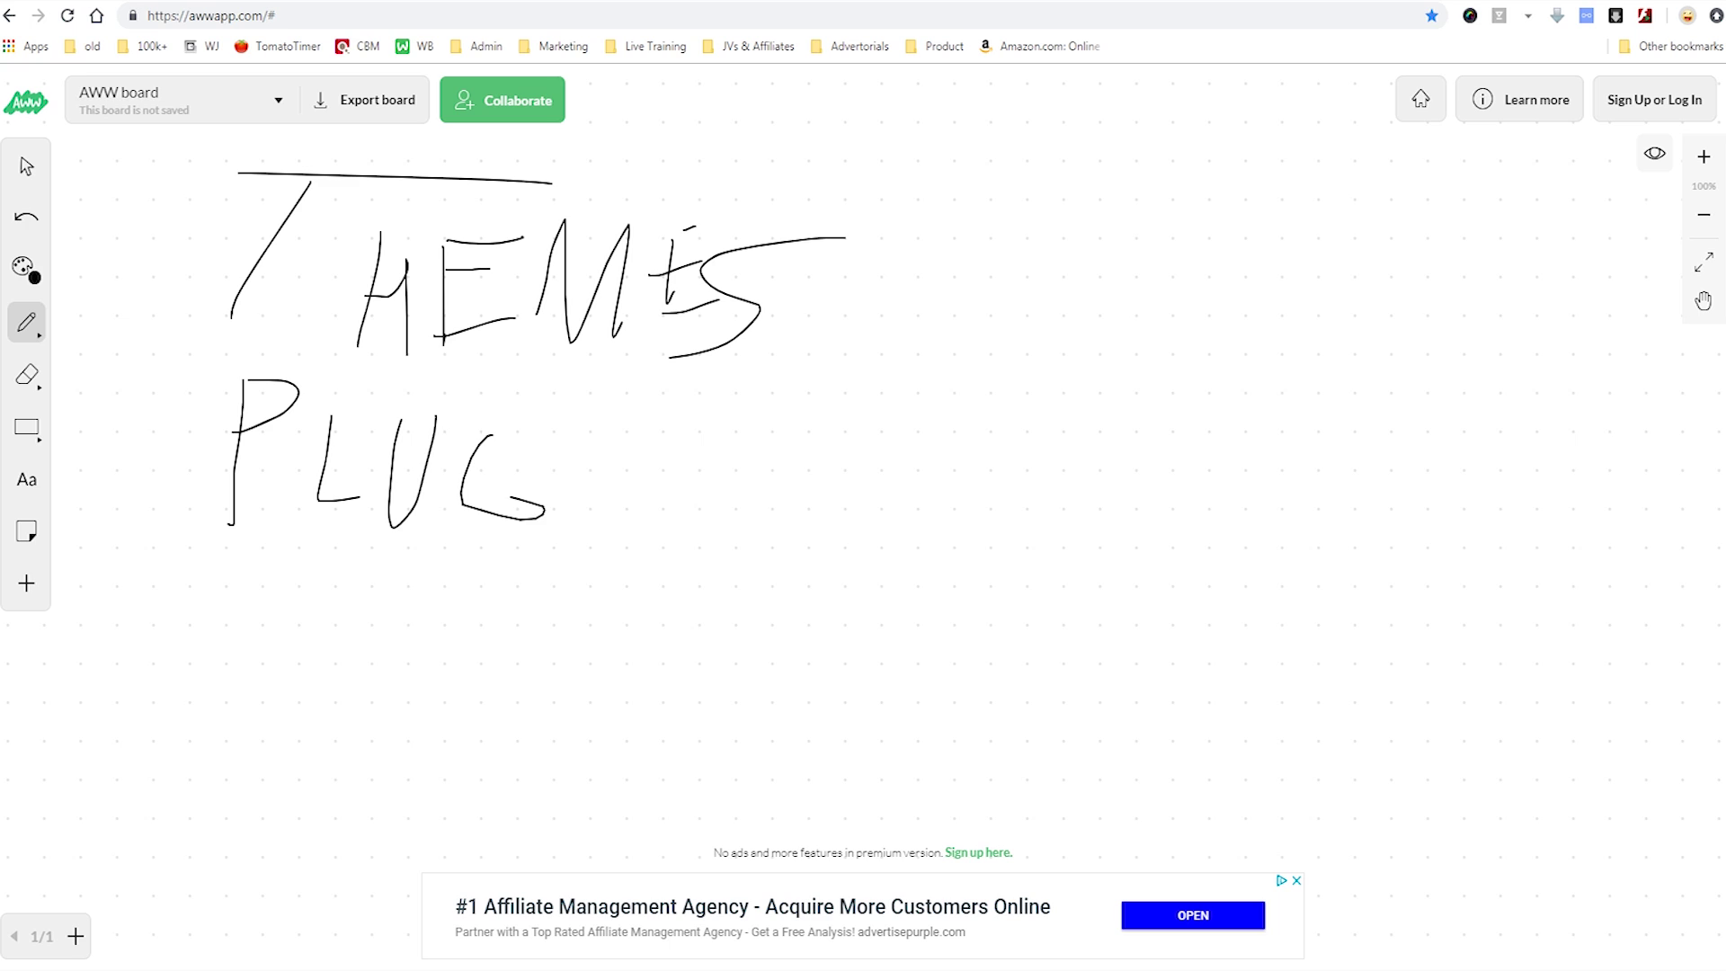
- Handwrite PLUGINS, PAGES and POSTS one under another beneath THEMES
mouse_move(577, 435)
mouse_down()
mouse_move(587, 494)
mouse_move(685, 436)
mouse_up()
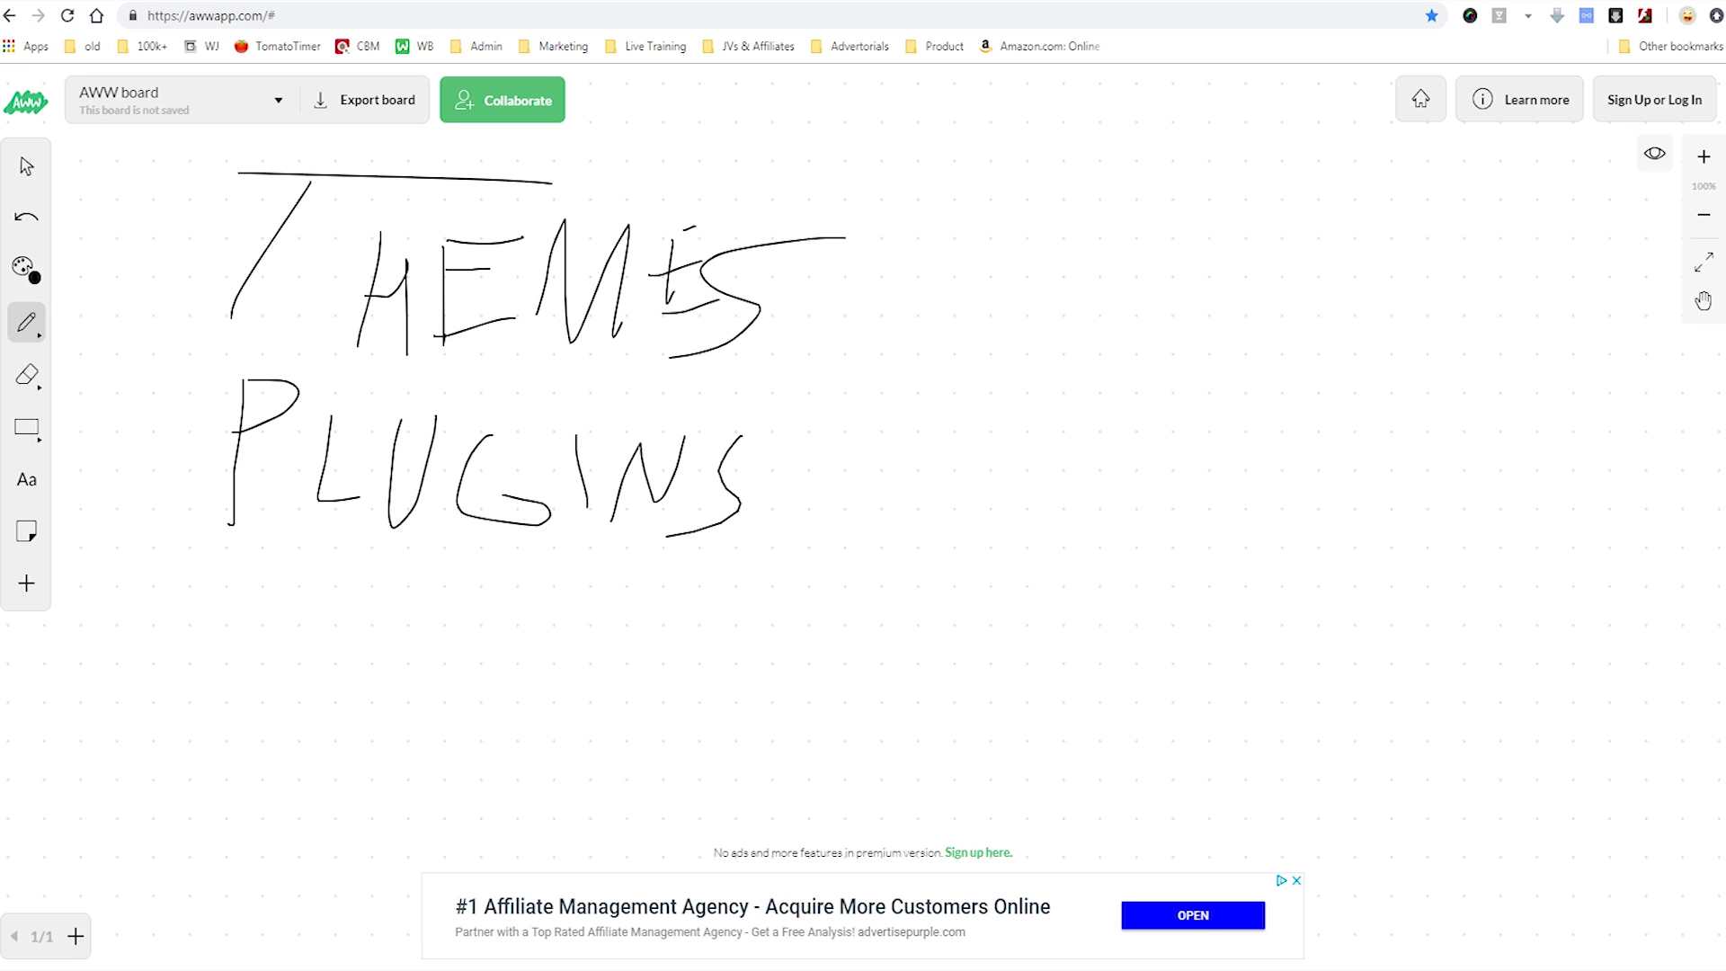
drag(666, 536, 639, 540)
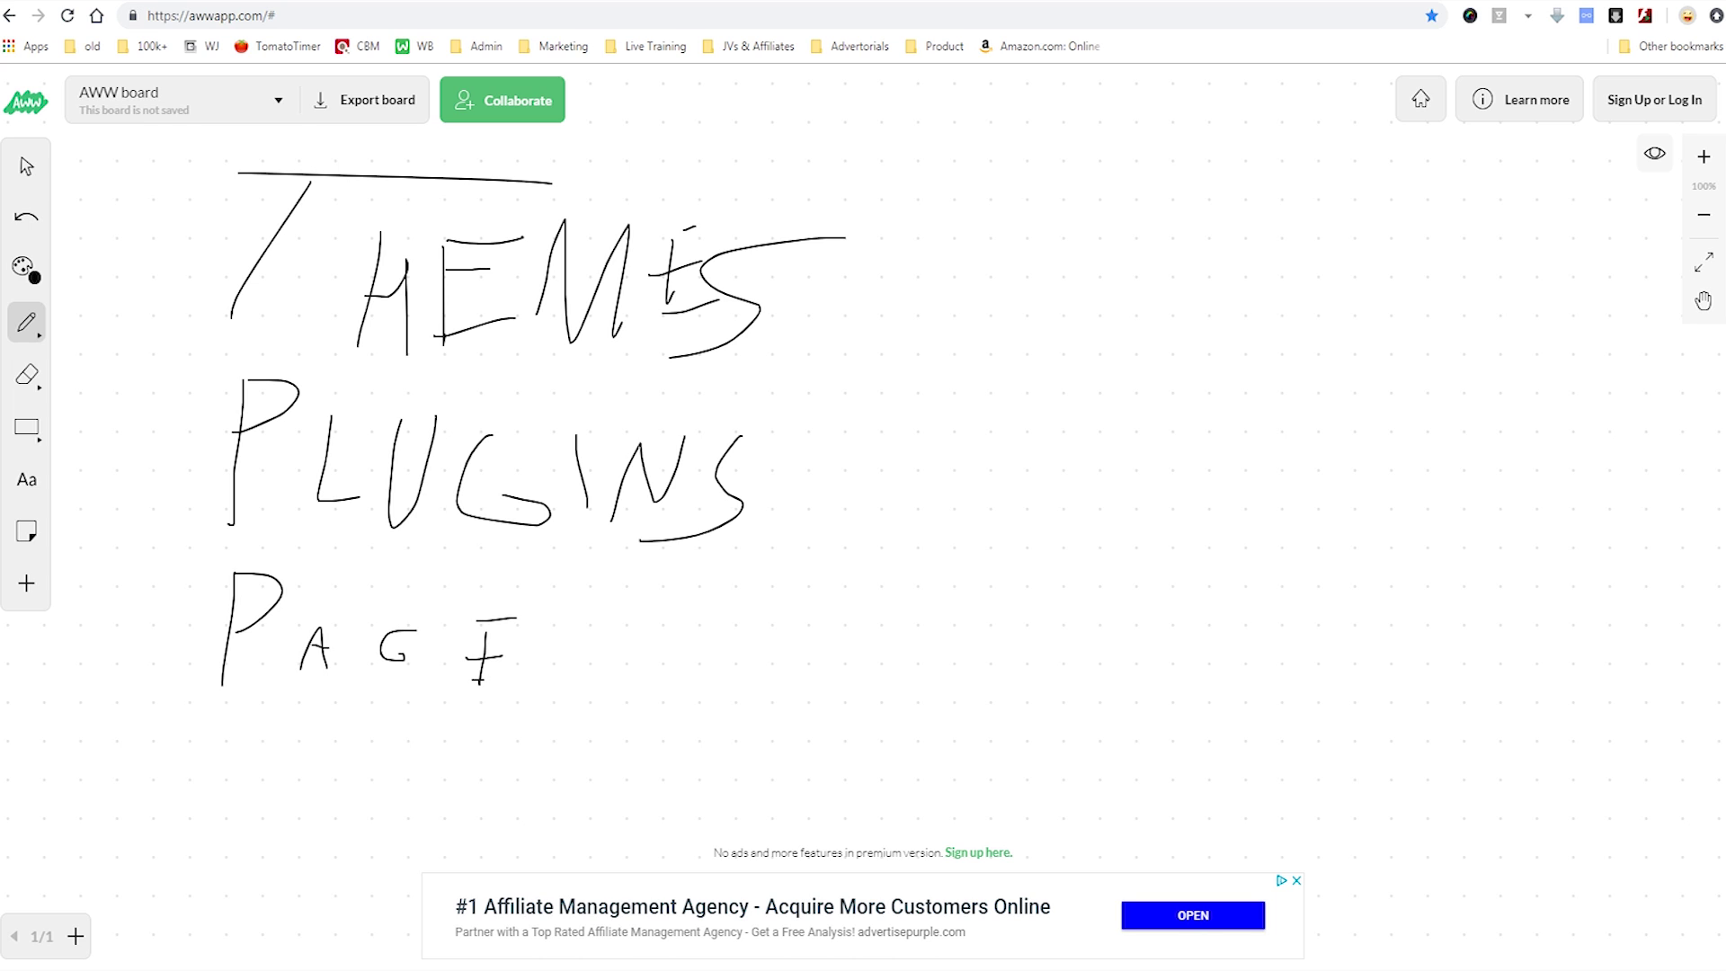
drag(554, 646, 506, 686)
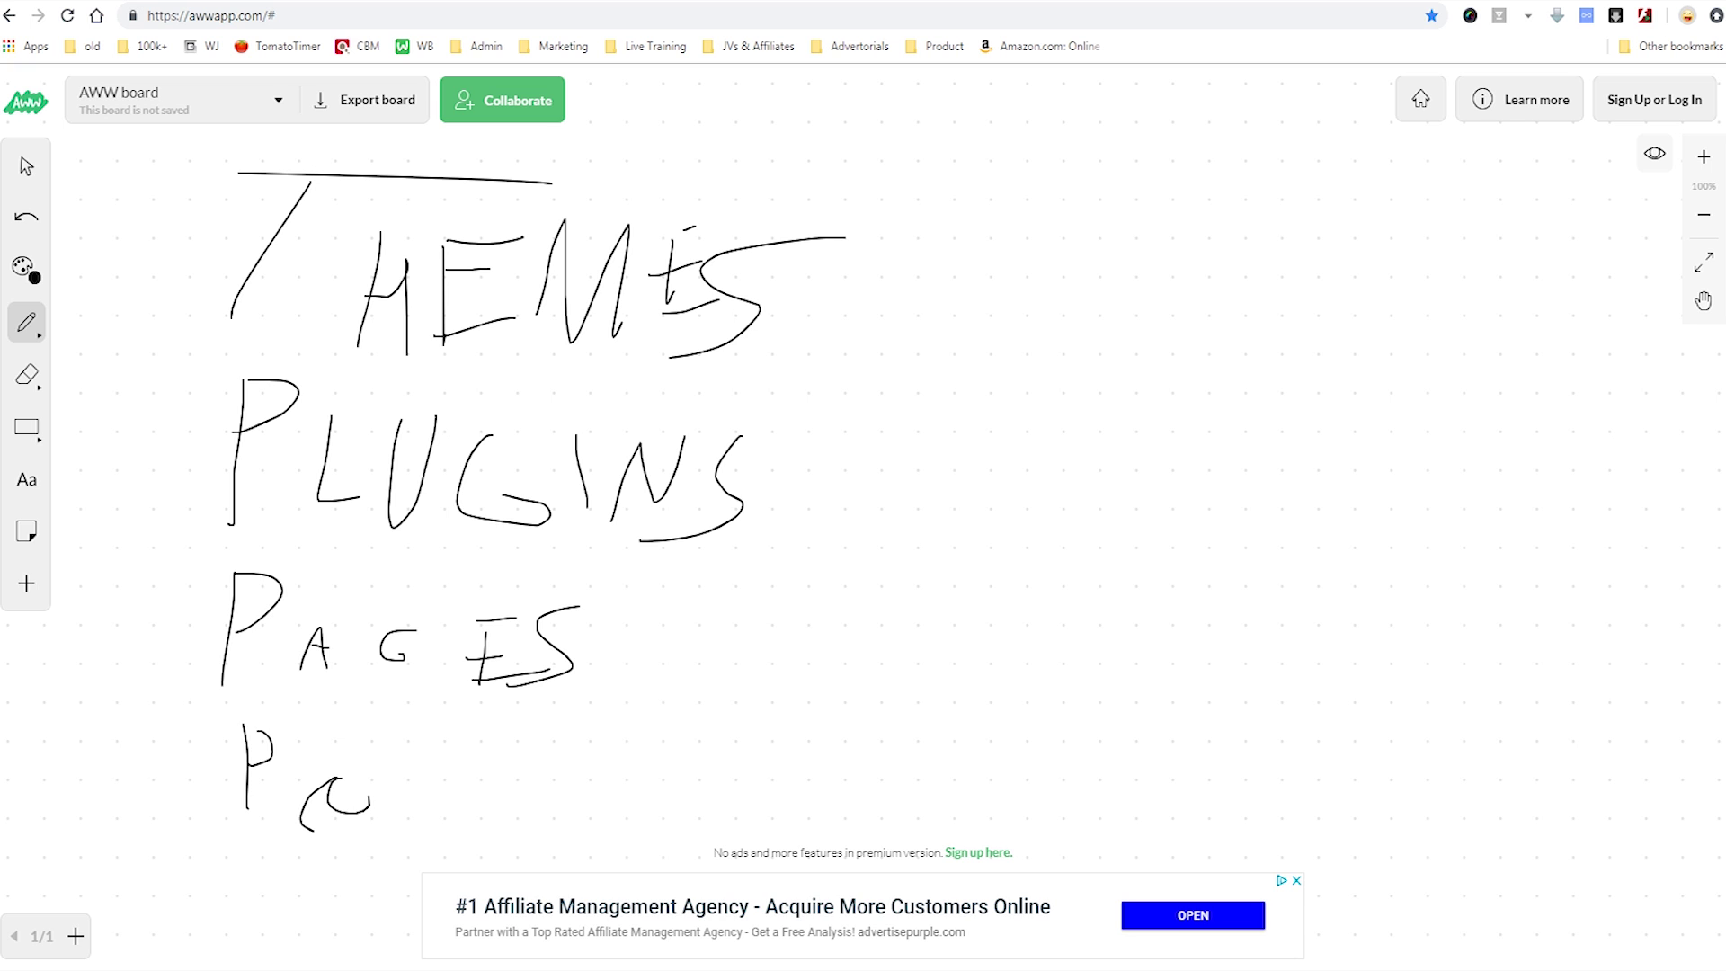
drag(449, 762, 402, 825)
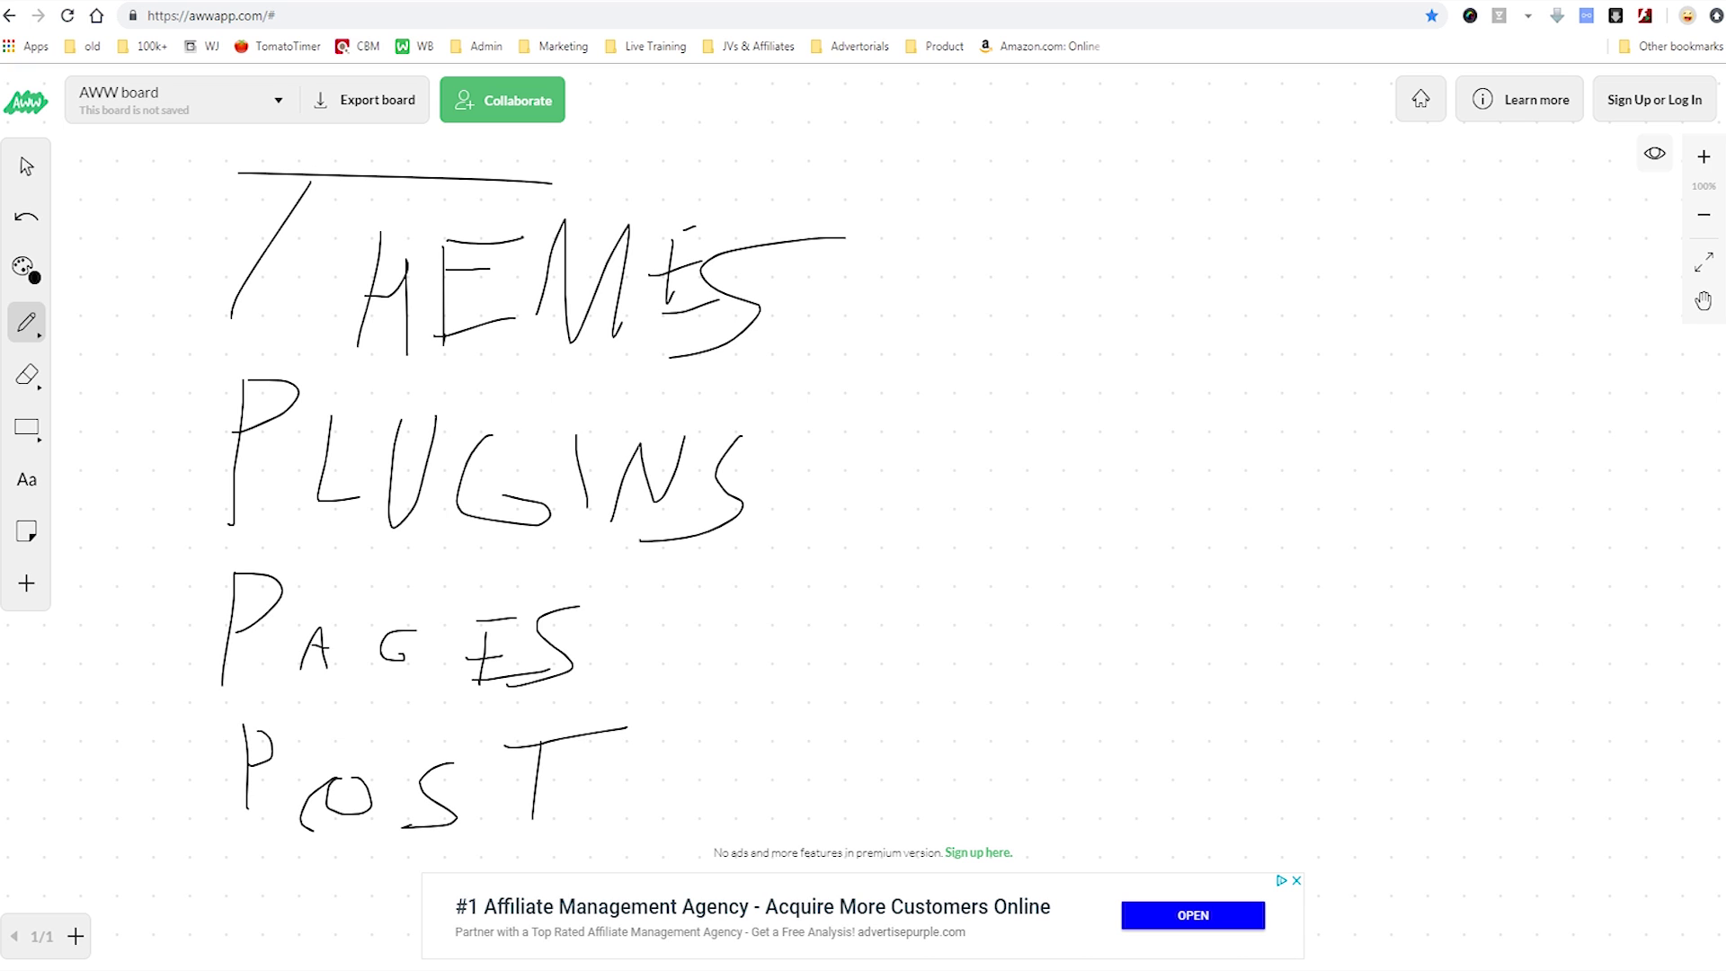
drag(634, 733, 546, 802)
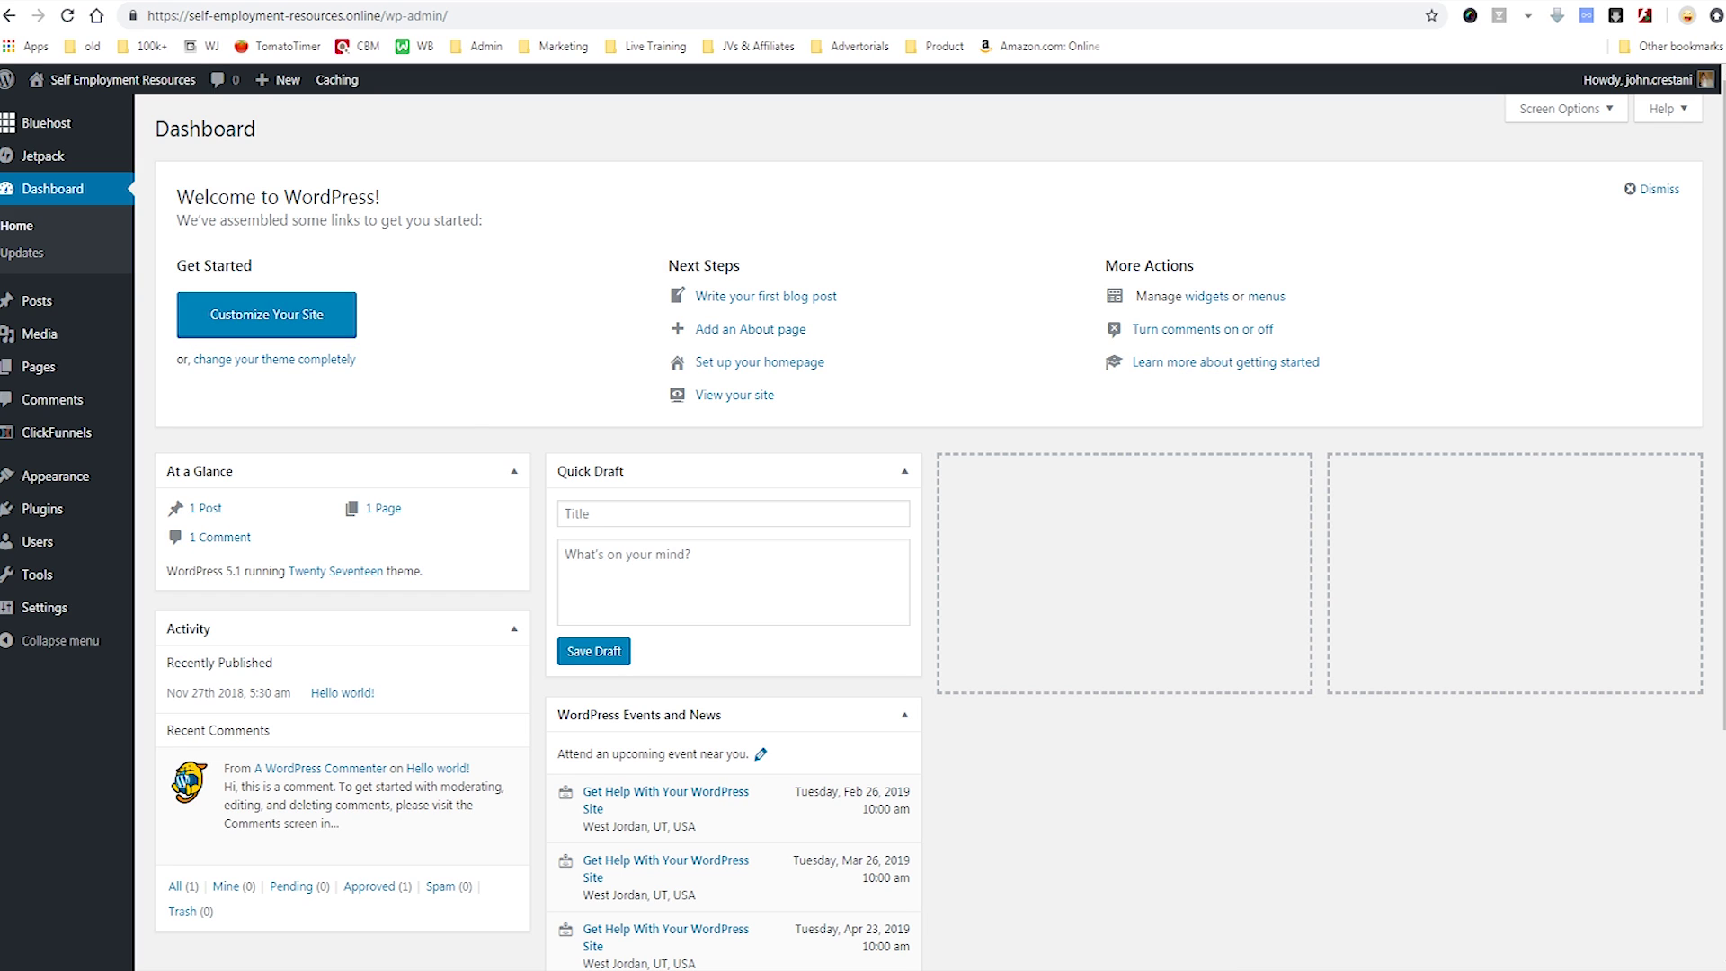
- Mark the Get Started block and the change-your-theme link in red, then clear the marks
mouse_move(169, 255)
mouse_down()
mouse_move(235, 406)
mouse_move(263, 267)
mouse_up()
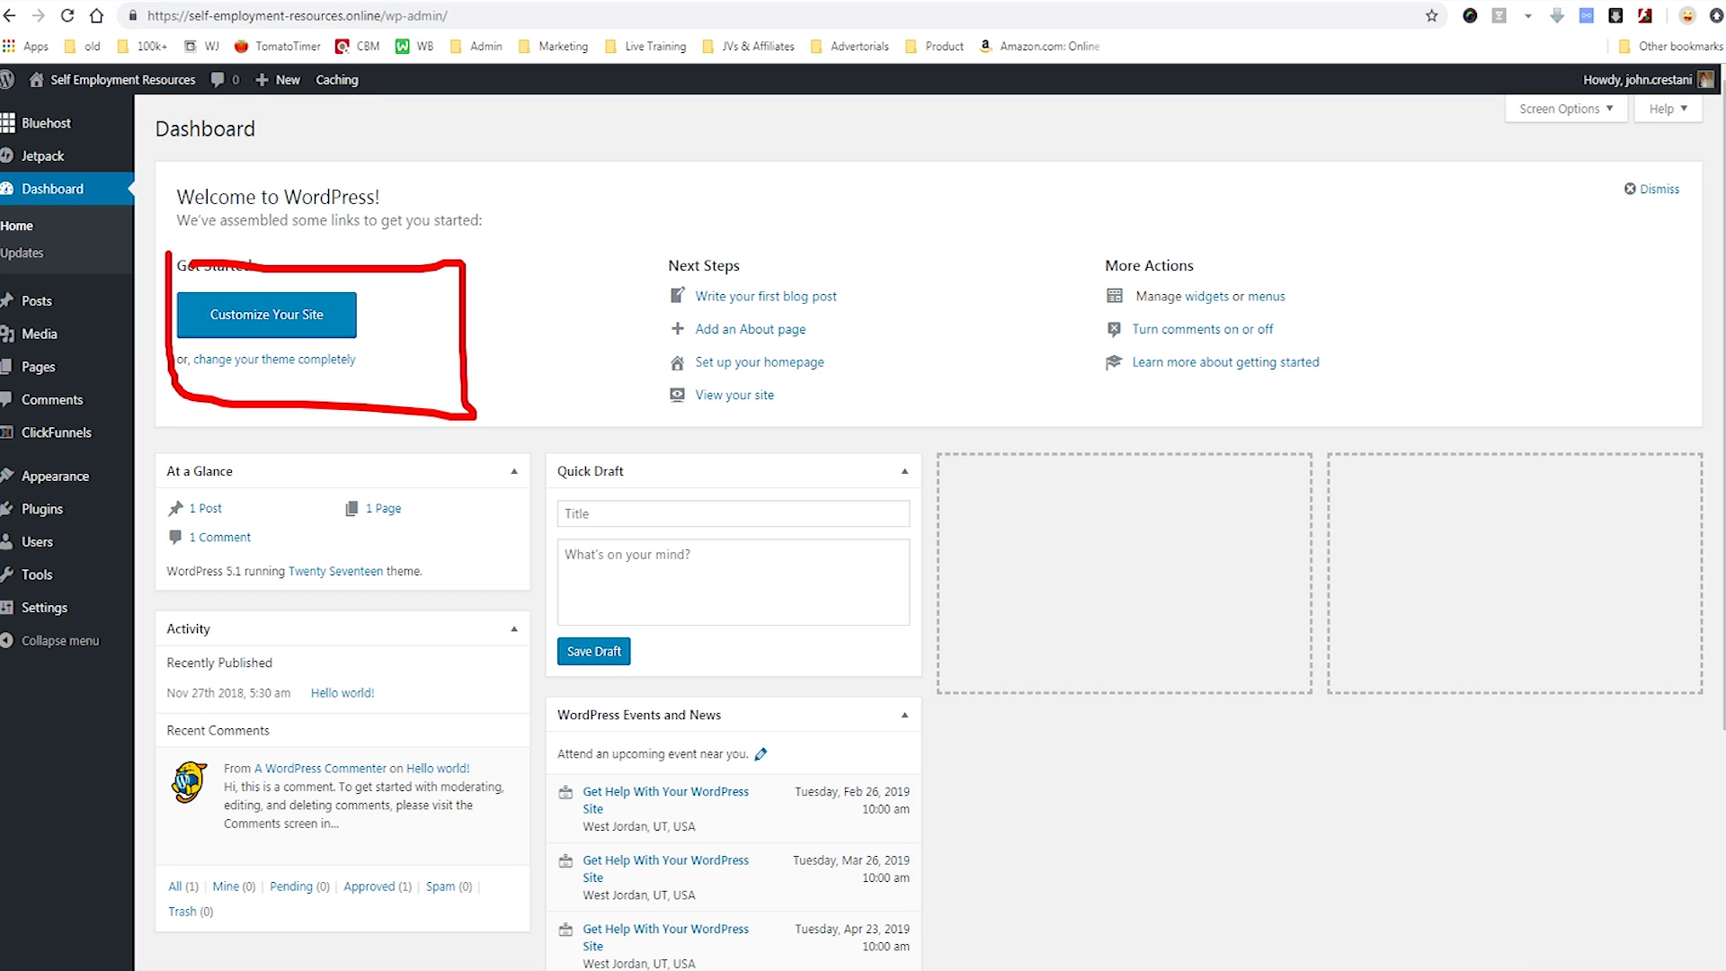
key(Escape)
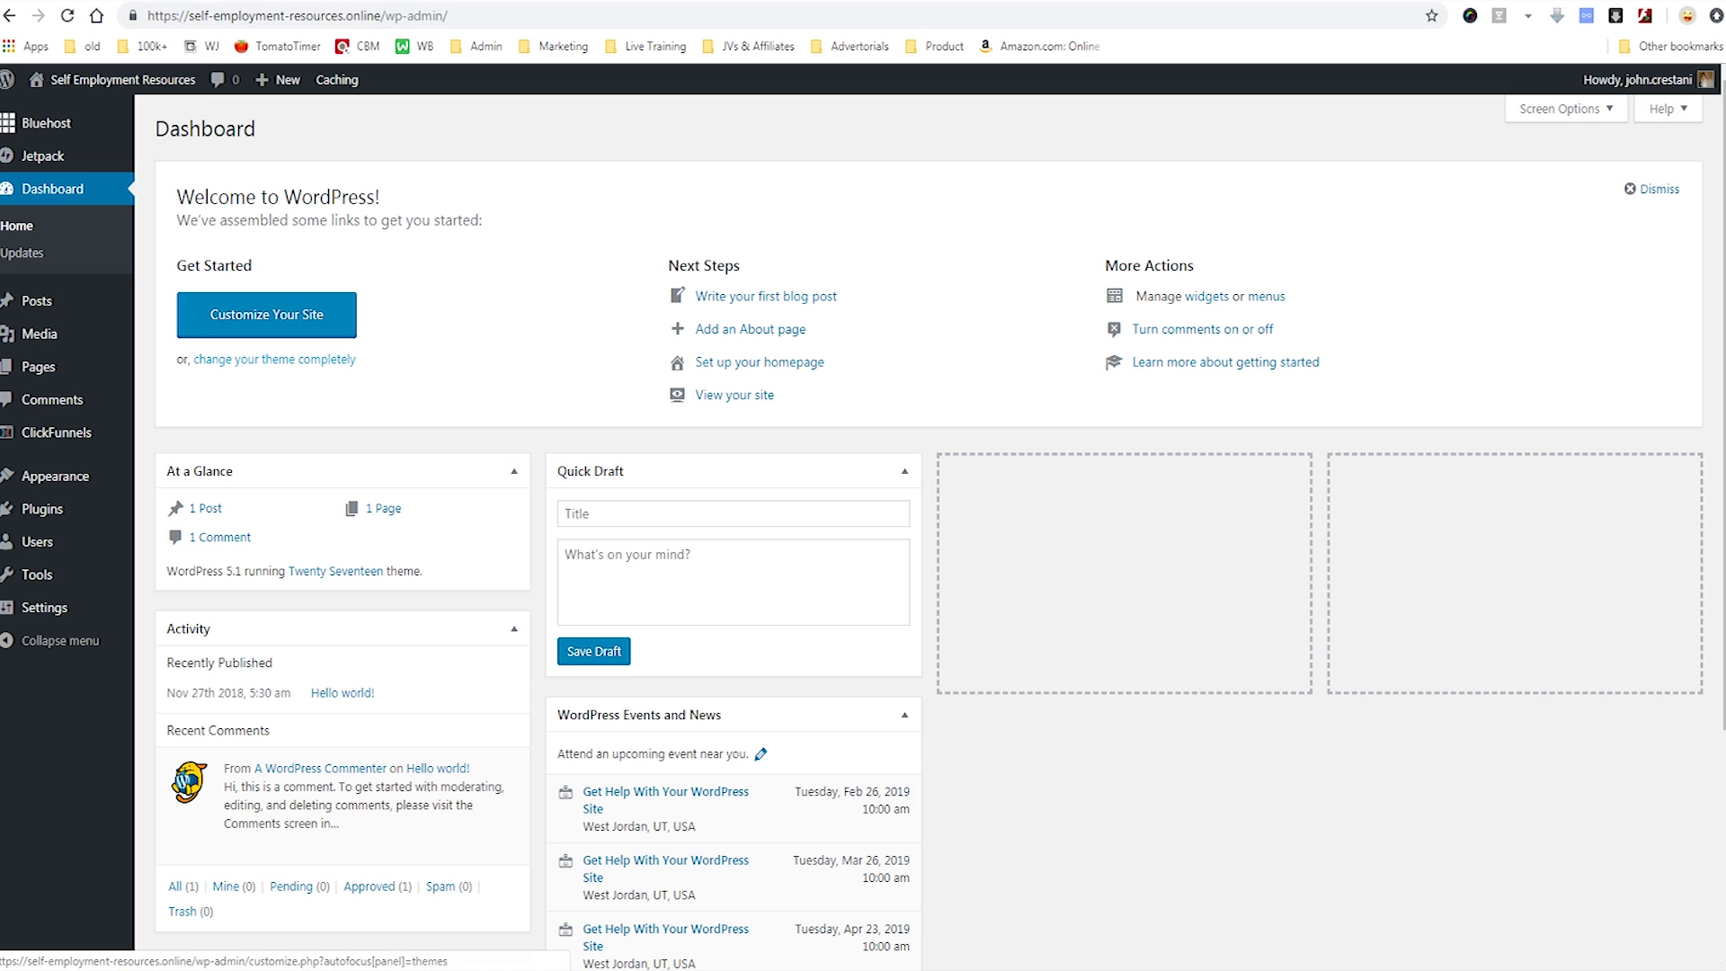
mouse_move(396, 343)
mouse_down()
mouse_move(185, 337)
mouse_move(373, 356)
mouse_up()
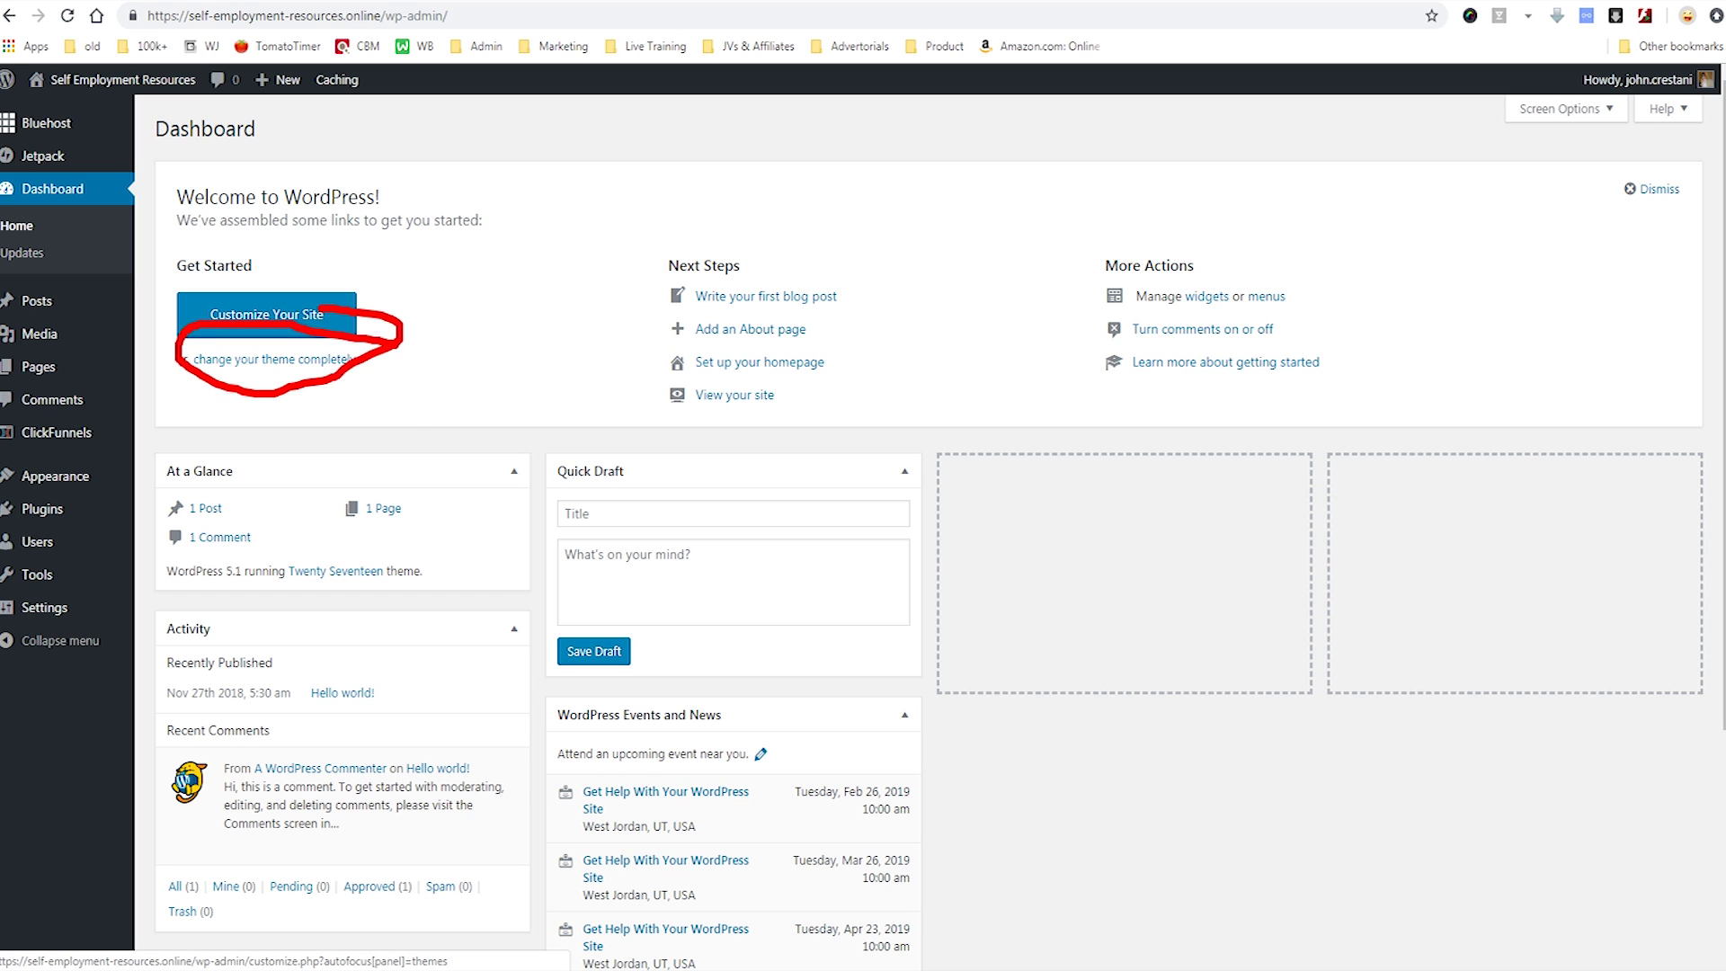
key(Escape)
- Circle Themes under Appearance and open the installed themes page
mouse_move(54, 475)
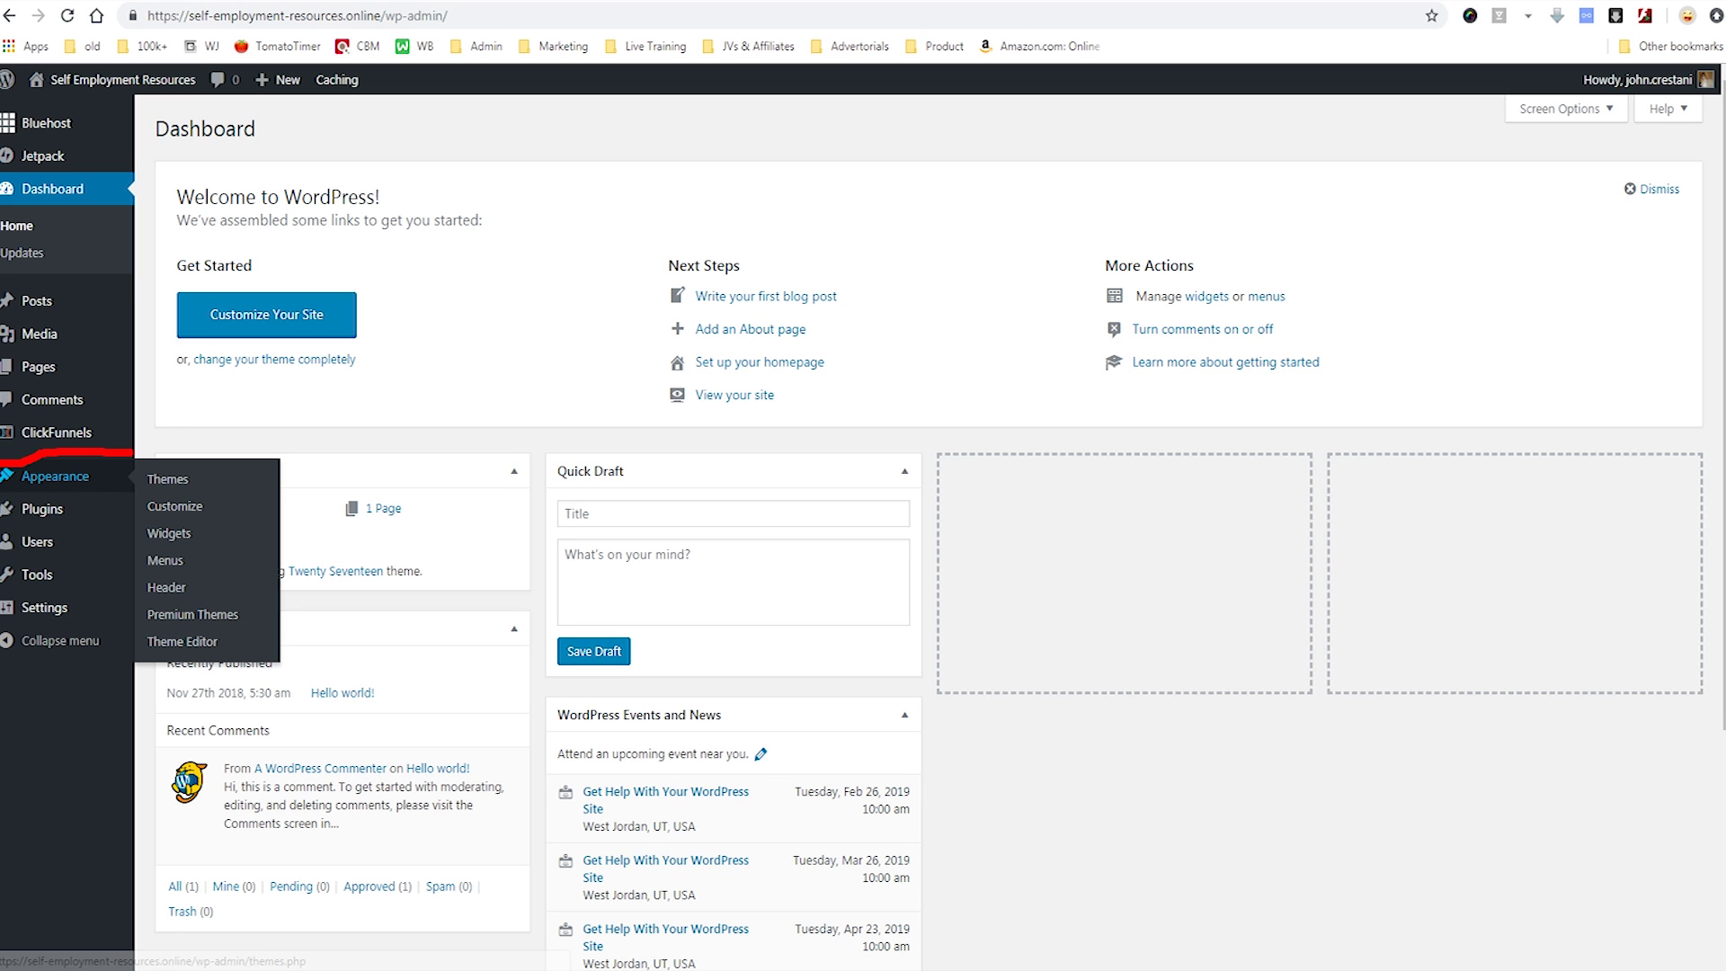
drag(248, 490, 99, 440)
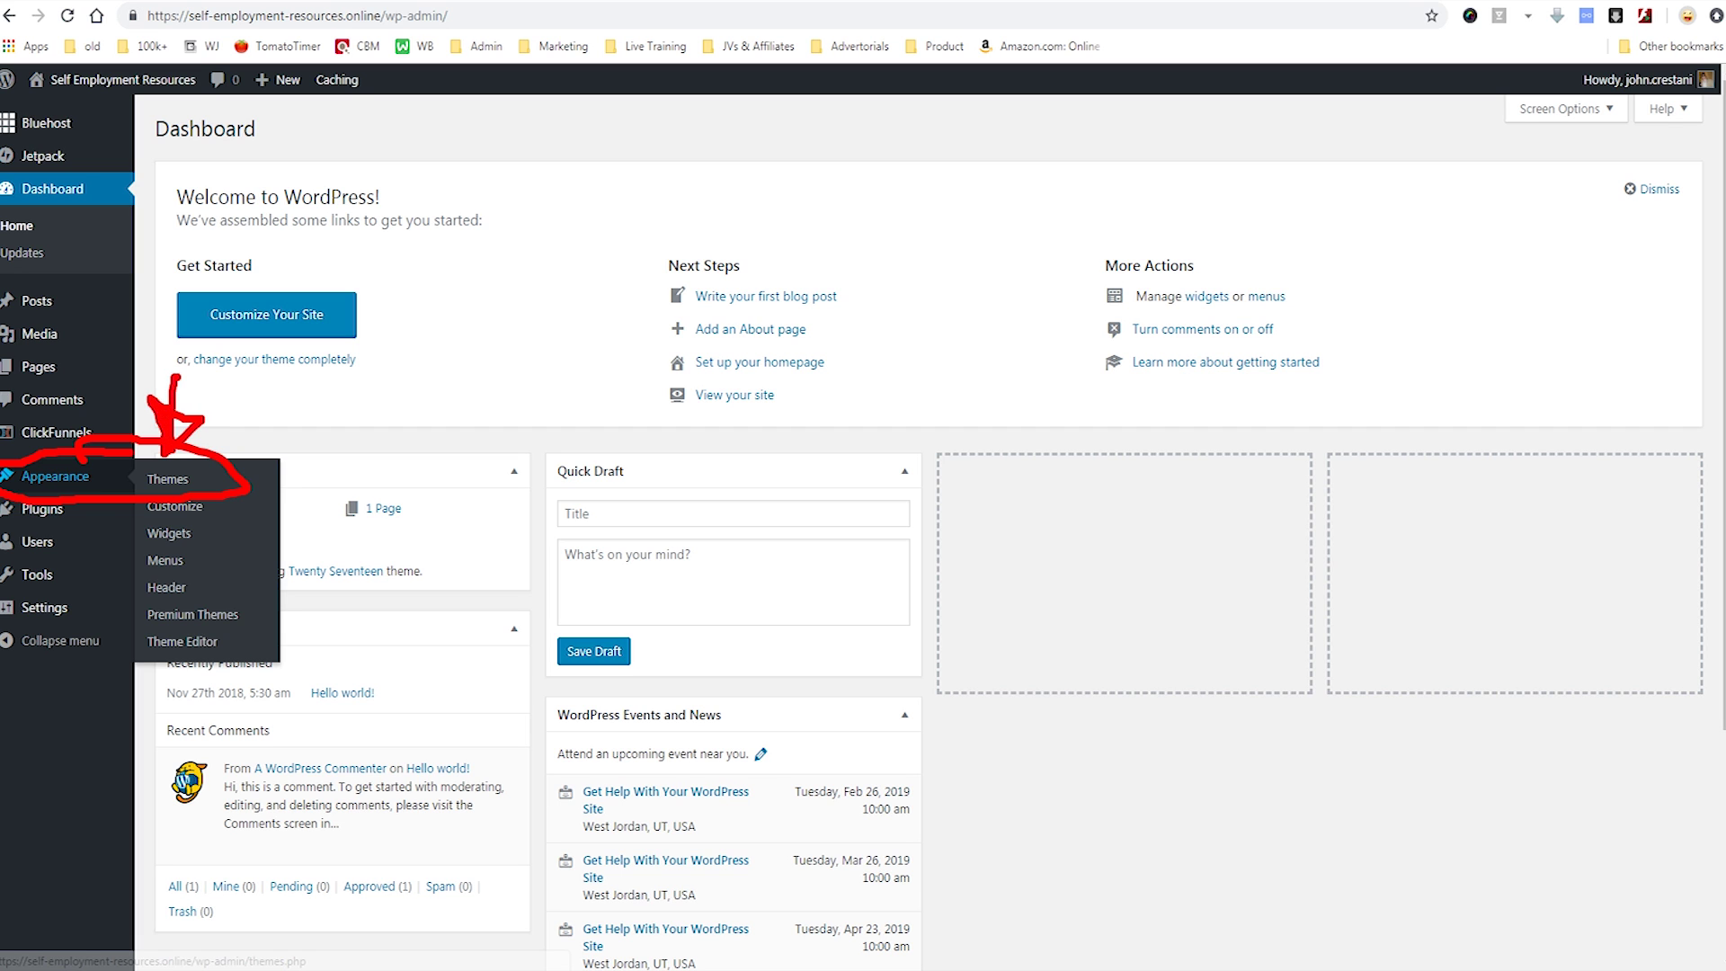
key(Escape)
mouse_move(54, 475)
click(168, 478)
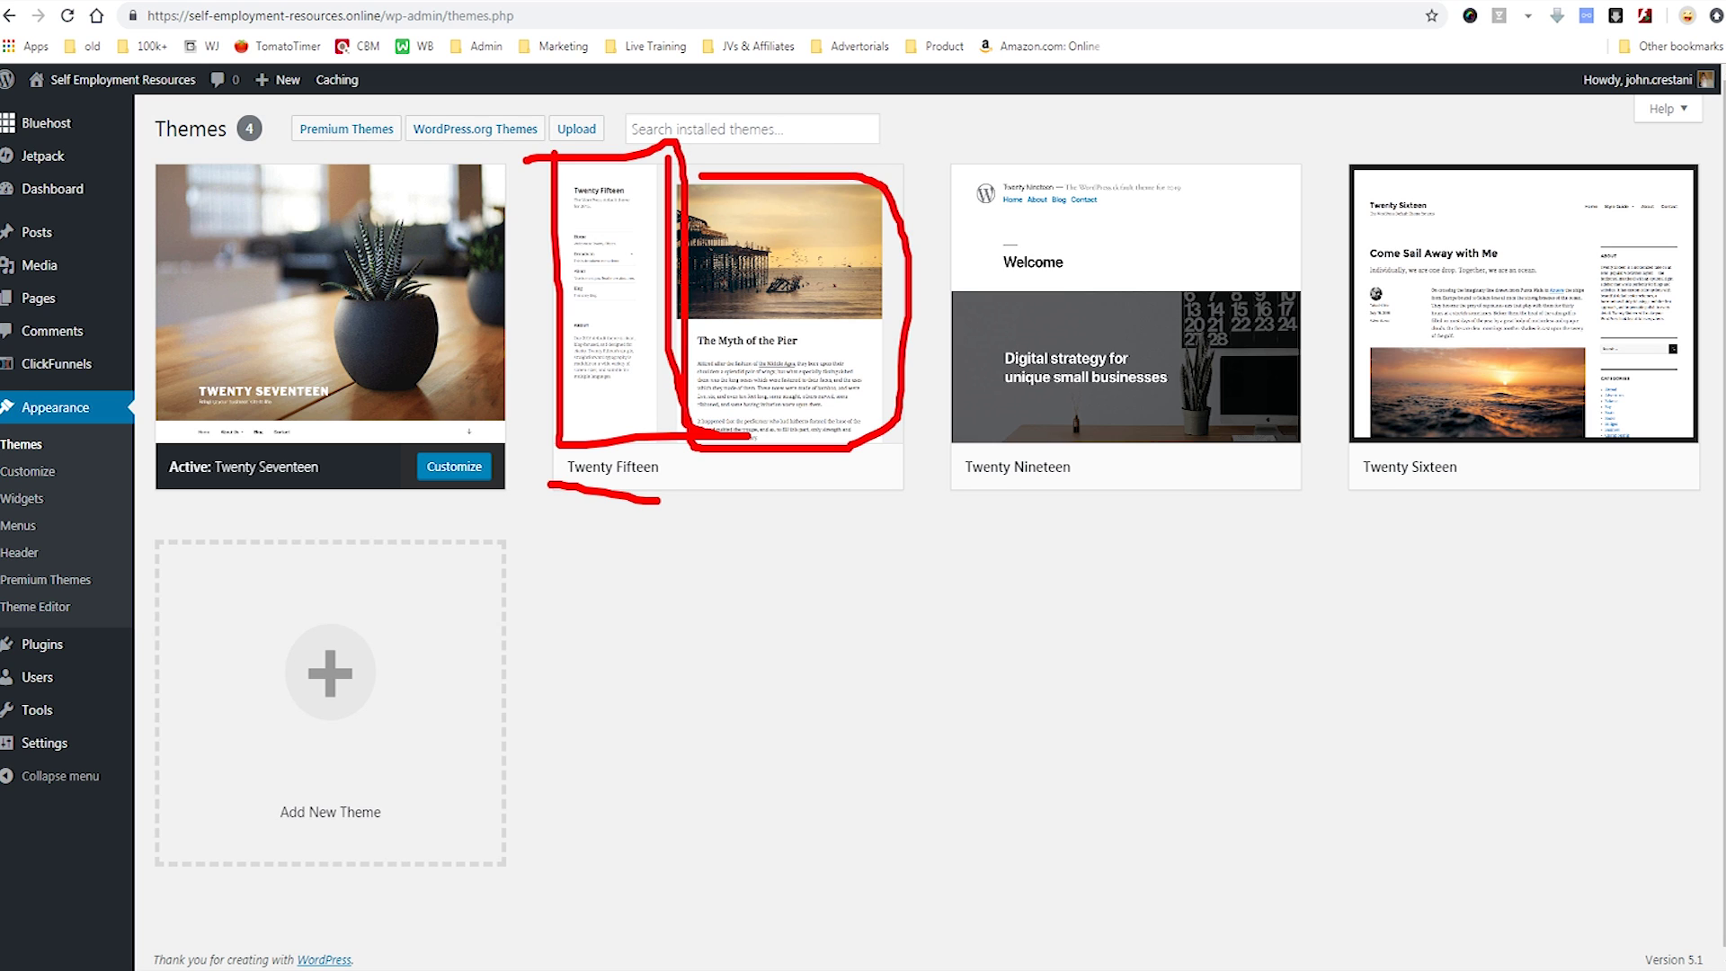
- Review the four theme cards, including Twenty Nineteen's Activate and Live Preview options
mouse_move(1125, 360)
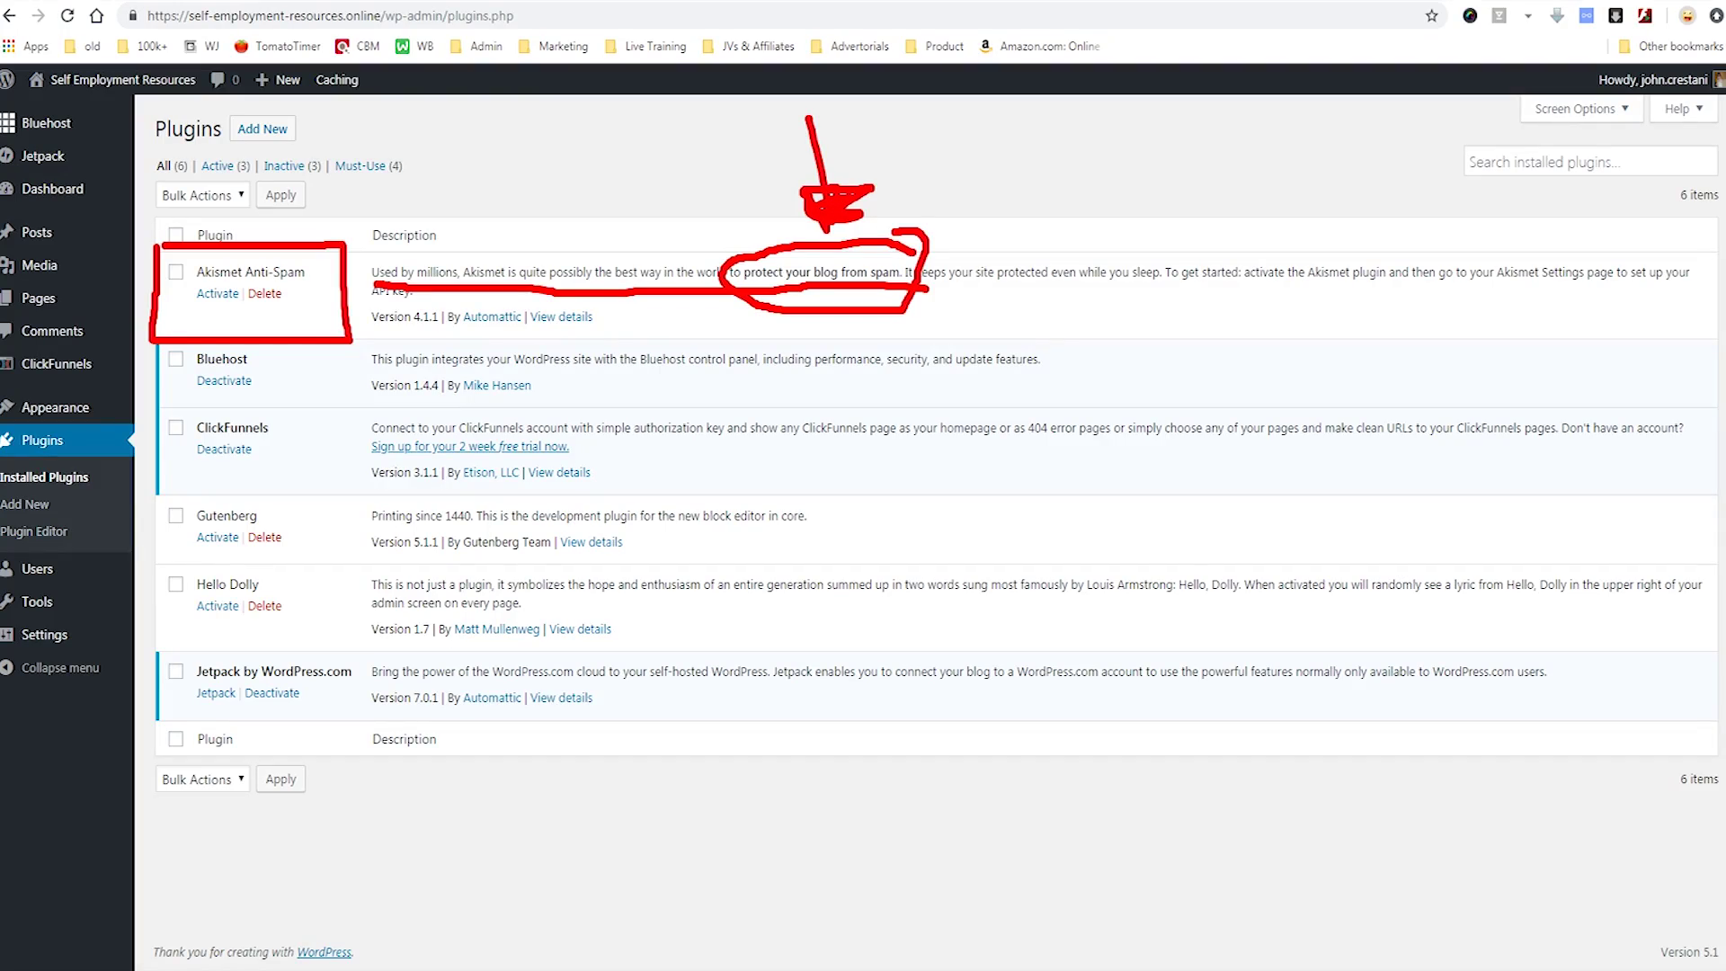
- Point out Akismet's spam-protection text, then activate the Akismet Anti-Spam plugin
mouse_move(1014, 141)
mouse_down()
mouse_move(951, 214)
mouse_move(984, 209)
mouse_move(960, 199)
mouse_up()
key(Escape)
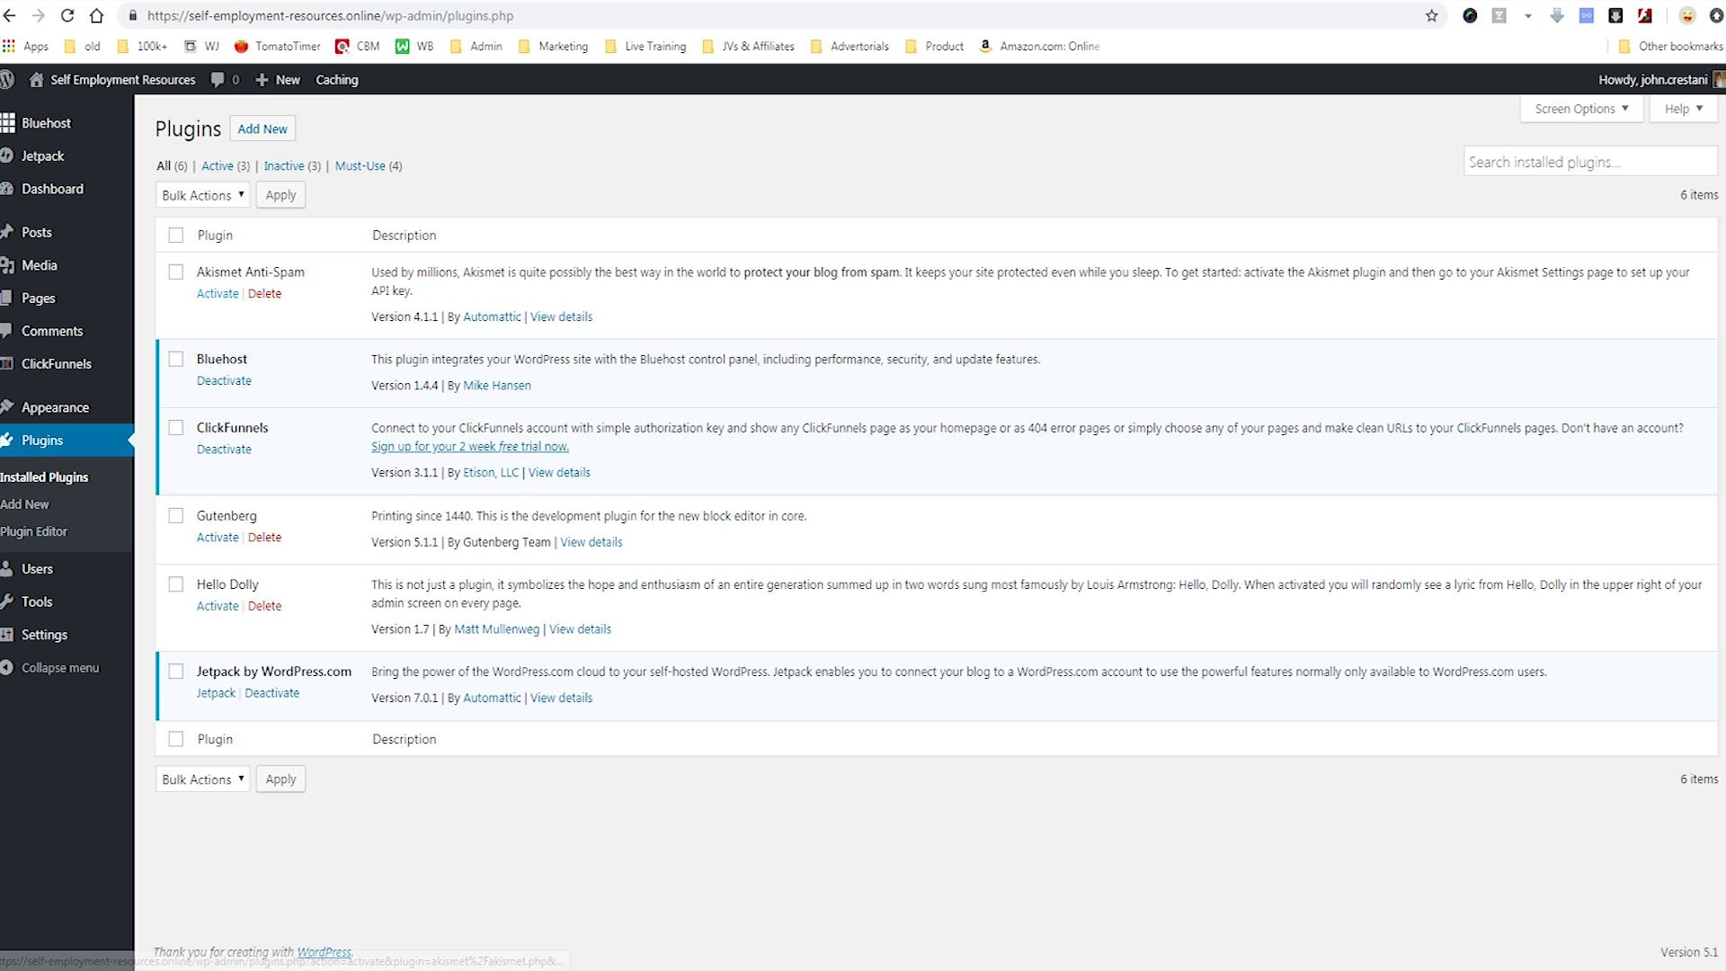
mouse_move(250, 273)
mouse_down()
mouse_move(181, 305)
mouse_move(234, 269)
mouse_up()
key(Escape)
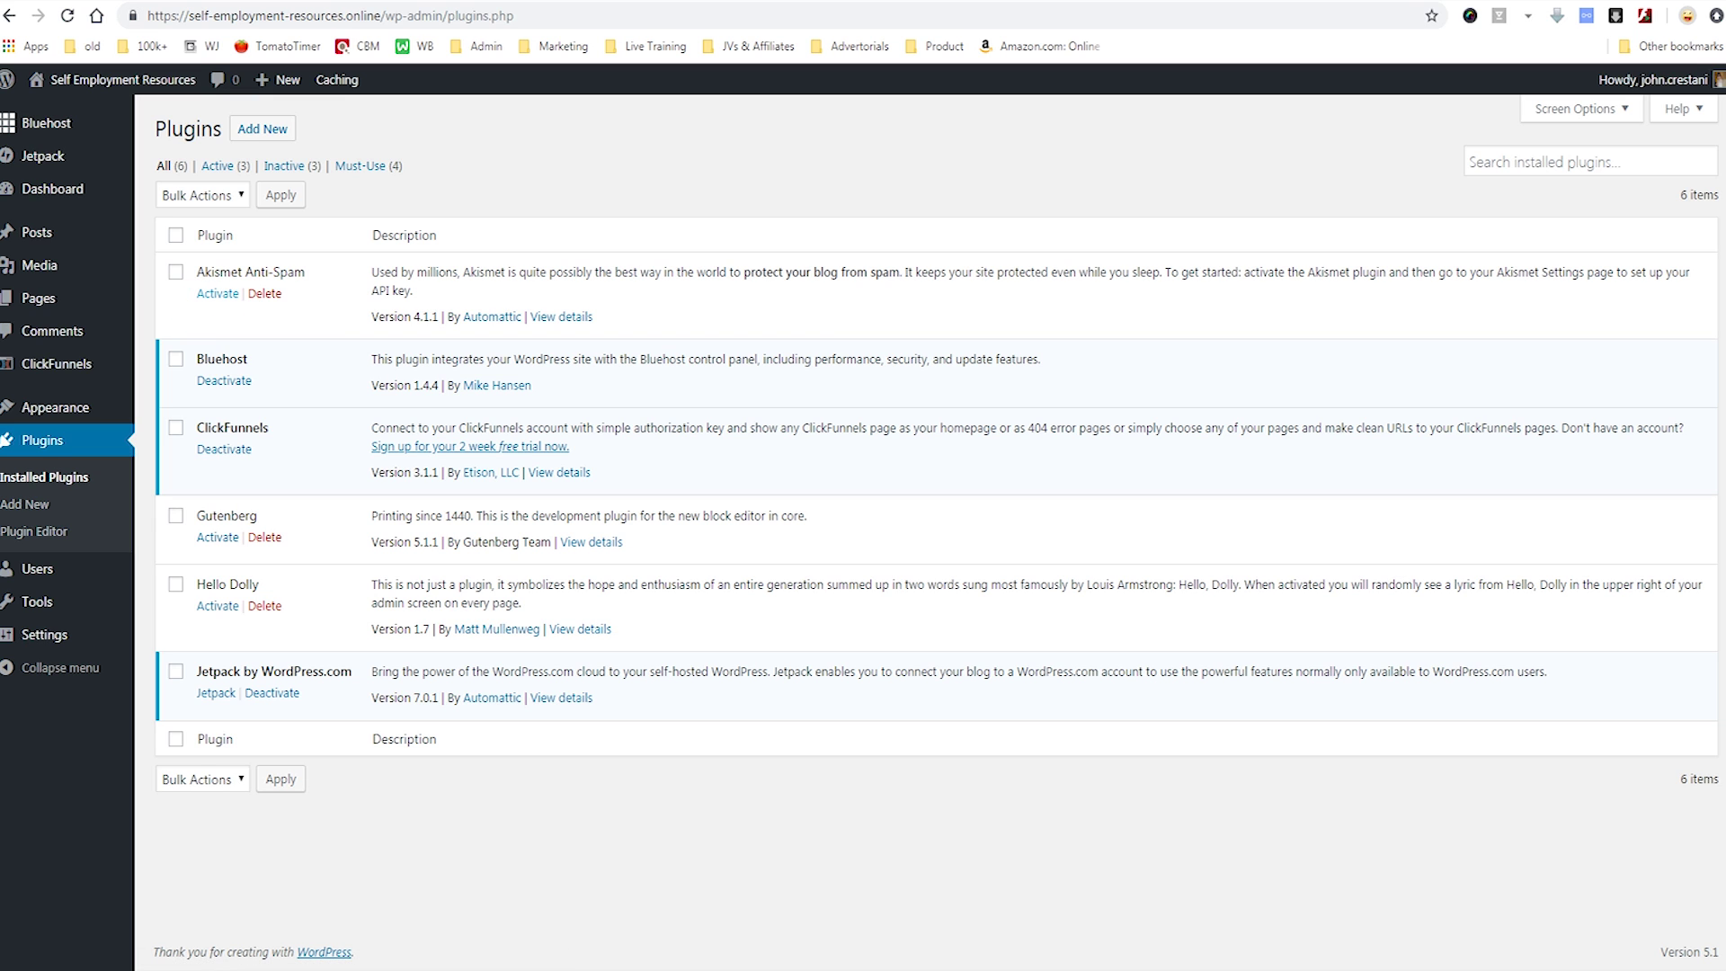
click(217, 293)
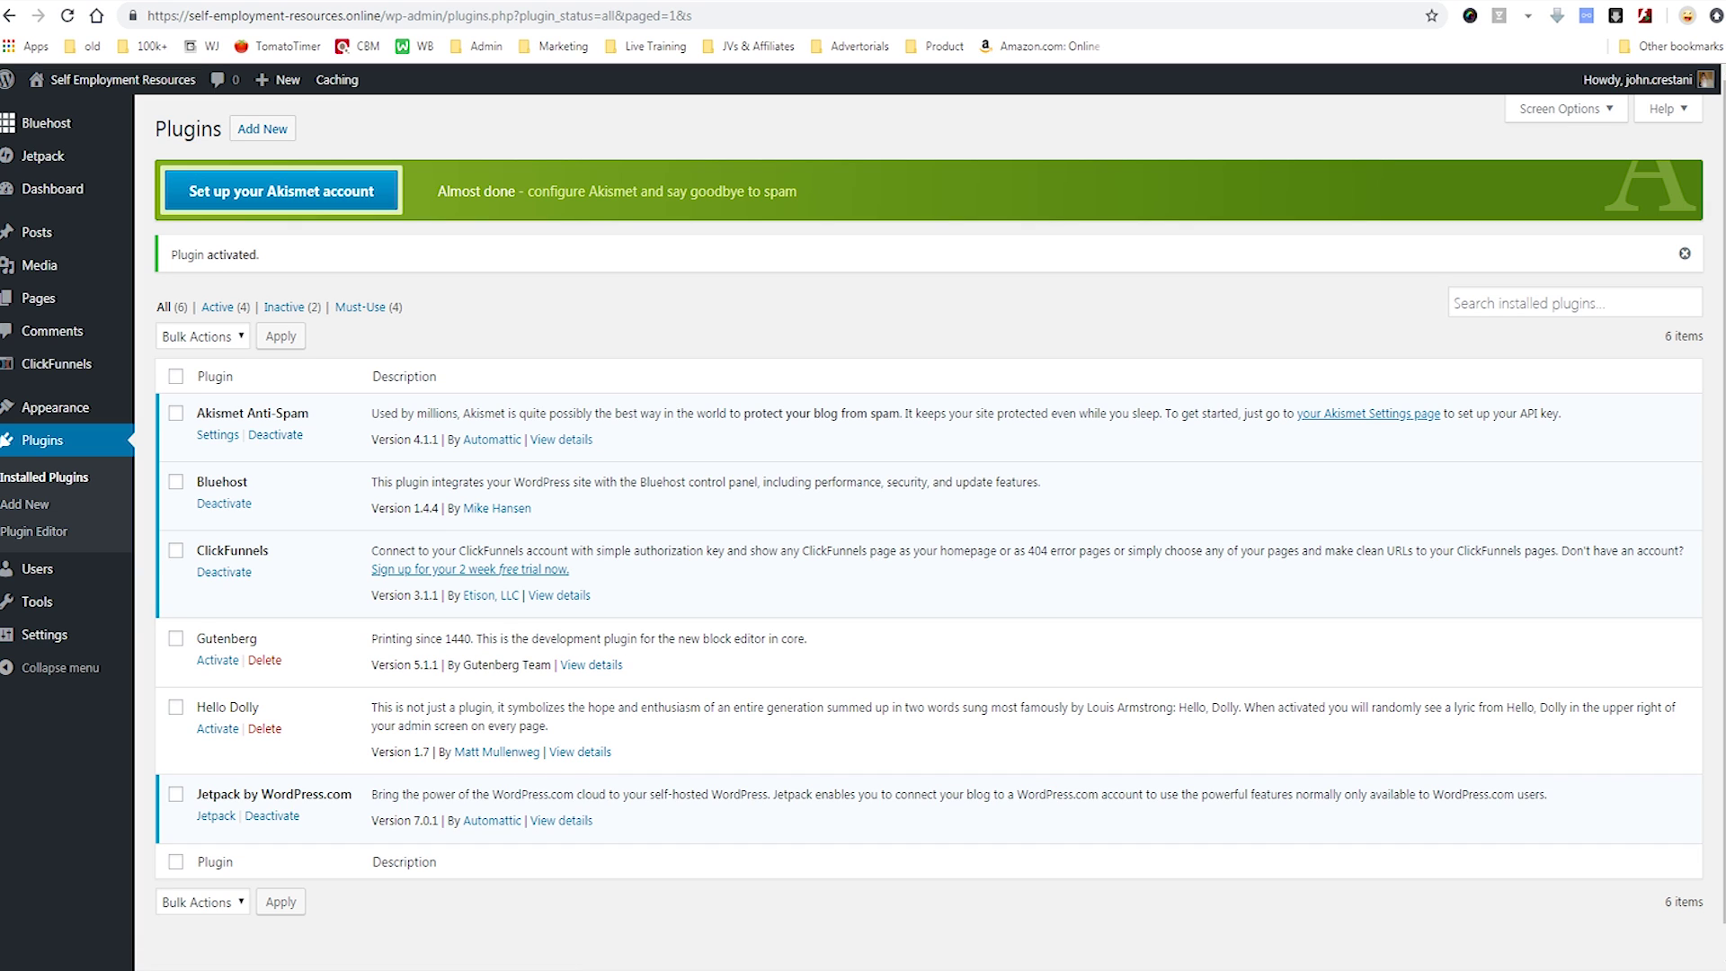
- Mark the Akismet account setup prompt and the ClickFunnels plugin for viewers
mouse_move(405, 162)
mouse_down()
mouse_move(160, 169)
mouse_move(157, 226)
mouse_move(411, 231)
mouse_move(407, 149)
mouse_move(360, 165)
mouse_up()
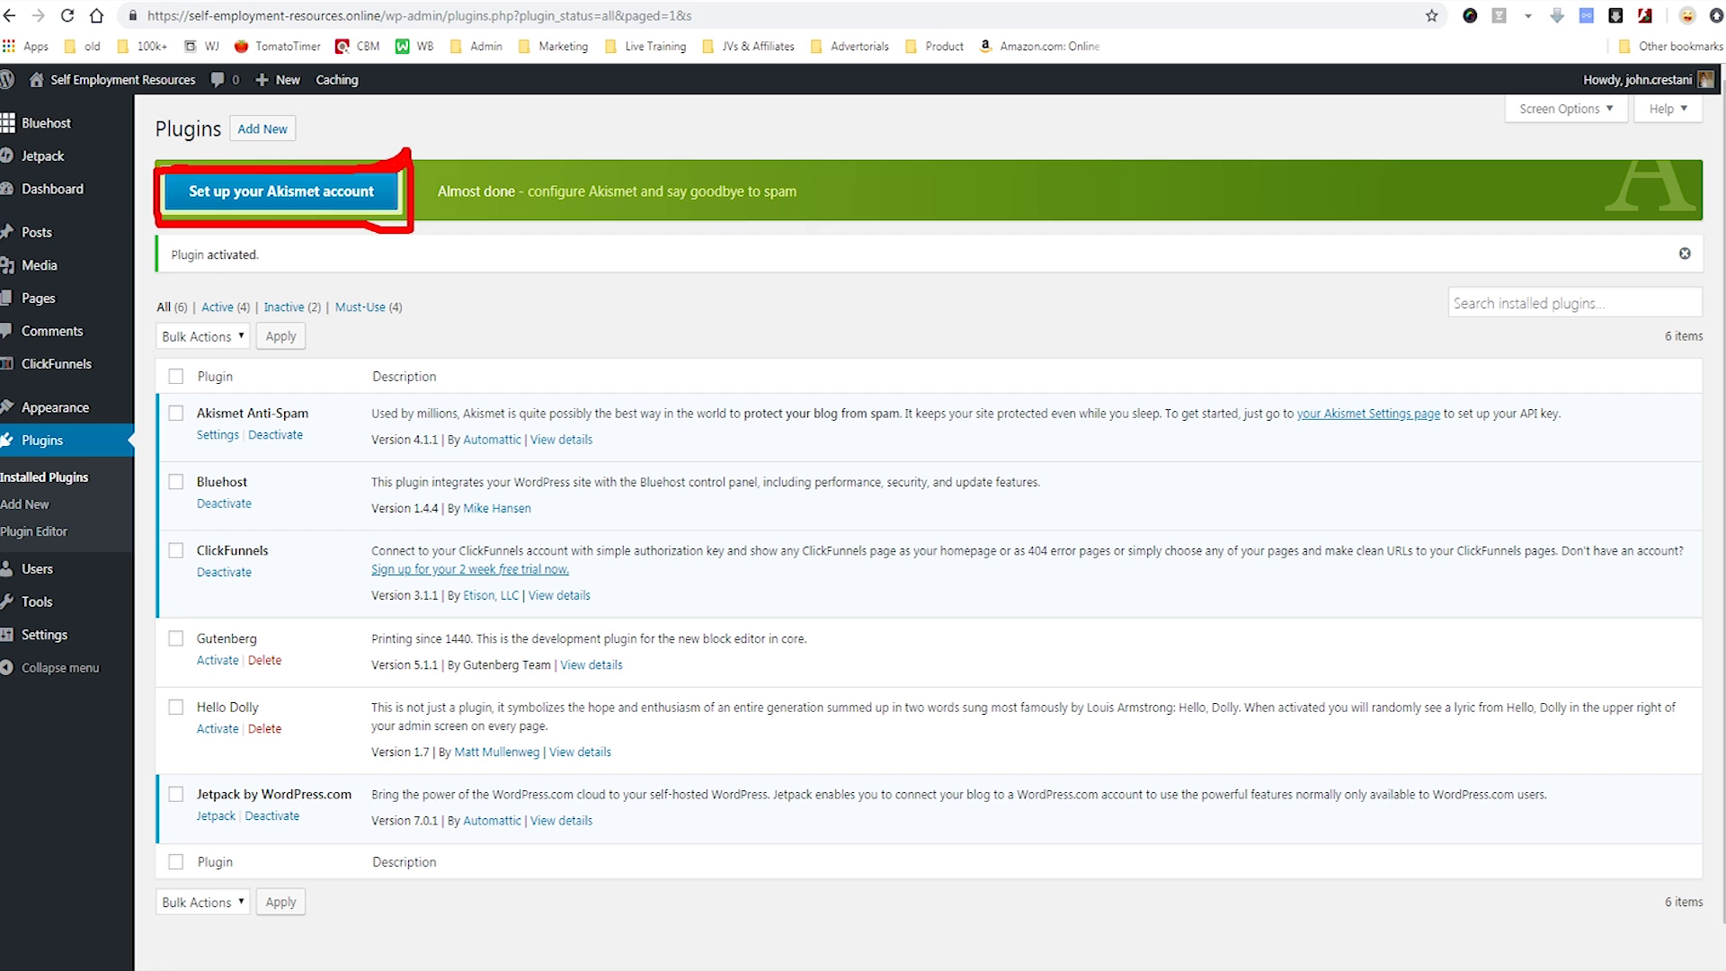
key(Escape)
scroll(939, 518, down, 1)
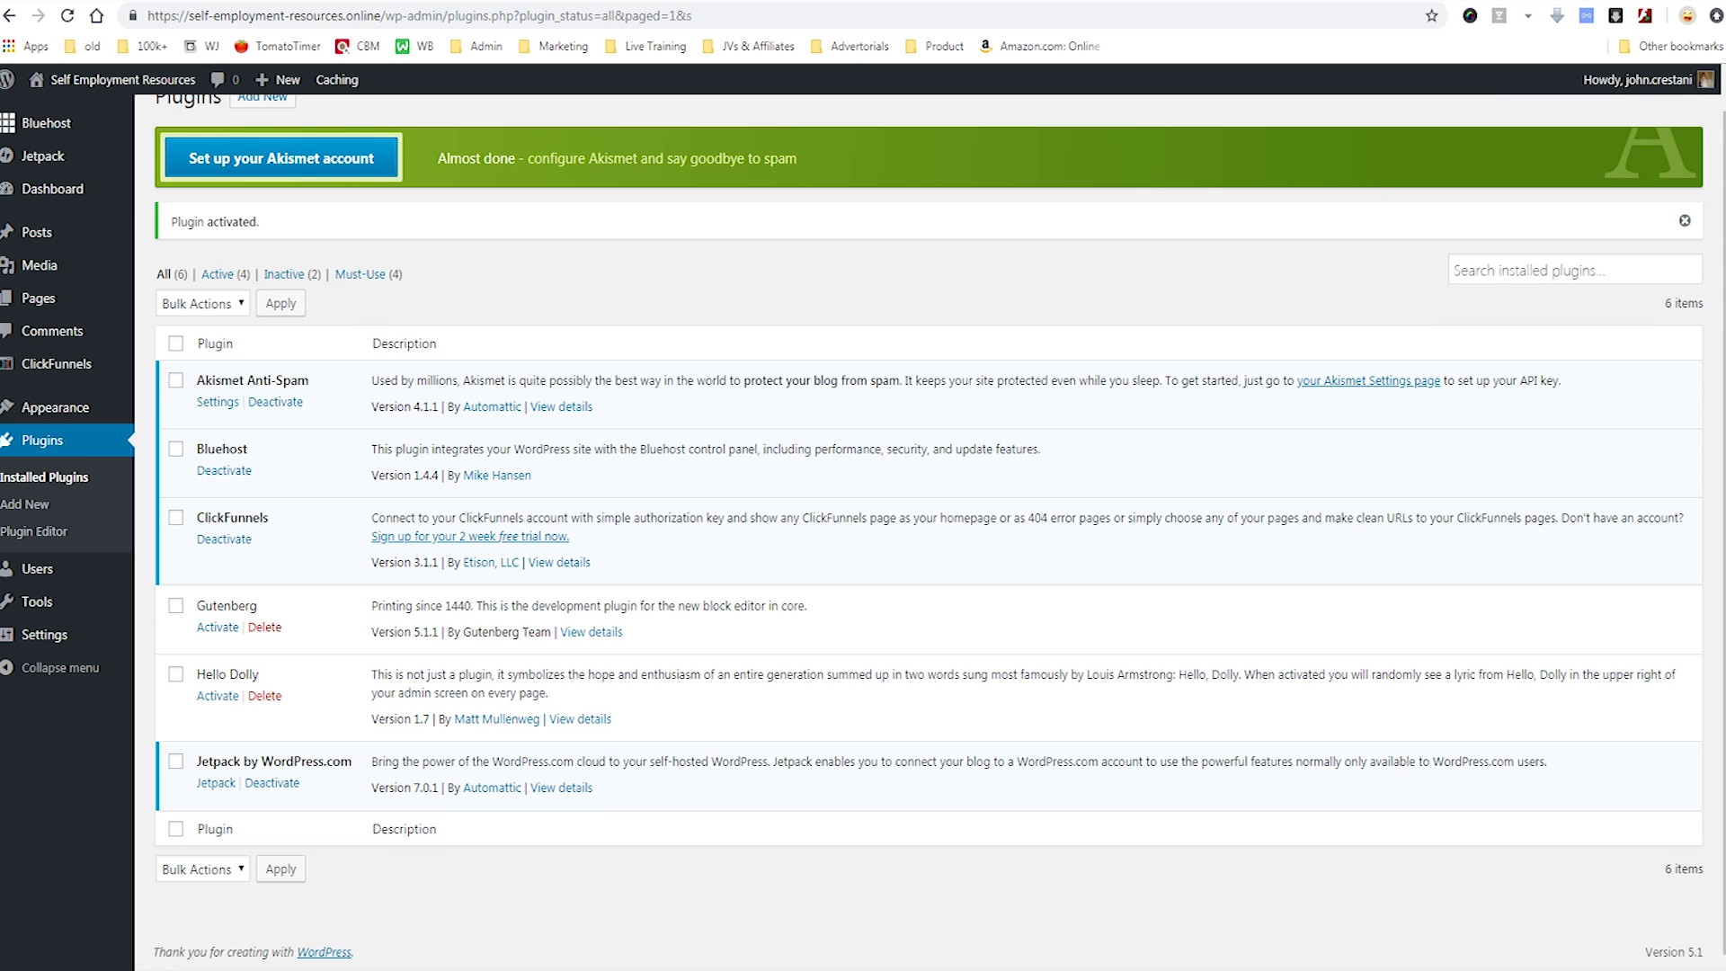
mouse_move(186, 494)
mouse_down()
mouse_move(183, 529)
mouse_move(306, 553)
mouse_move(182, 470)
mouse_move(187, 434)
mouse_move(274, 442)
mouse_move(255, 486)
mouse_move(184, 483)
mouse_up()
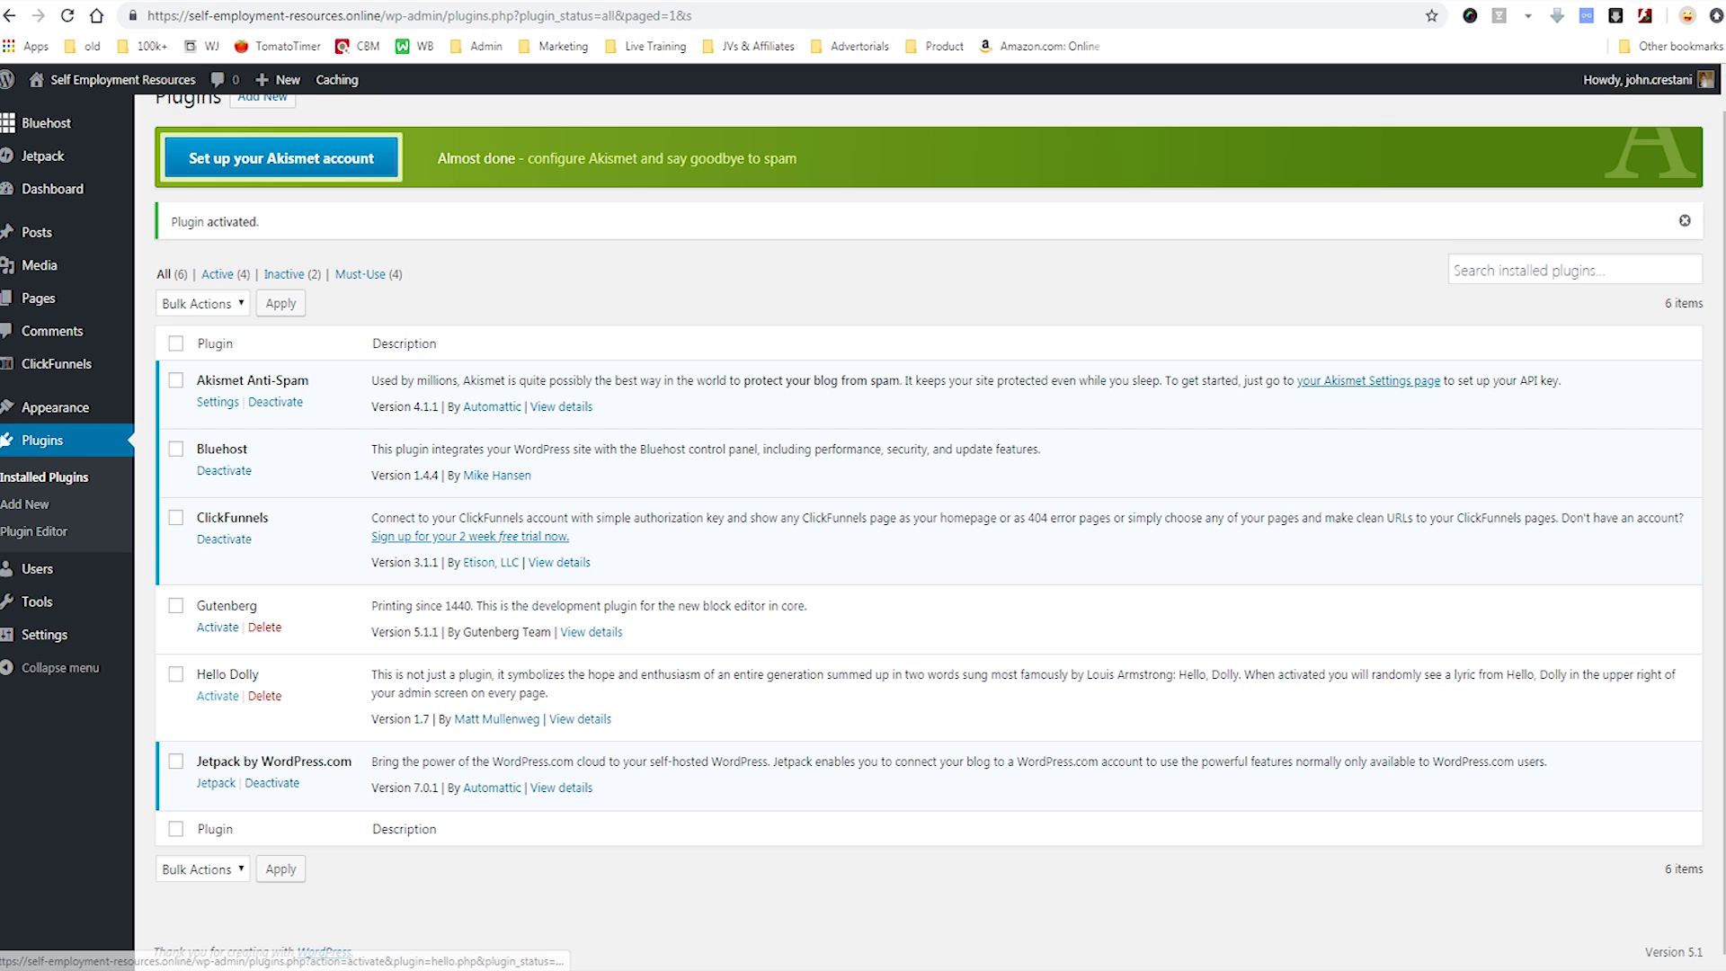
- Activate the Hello Dolly plugin and go to the plugin directory search
click(218, 696)
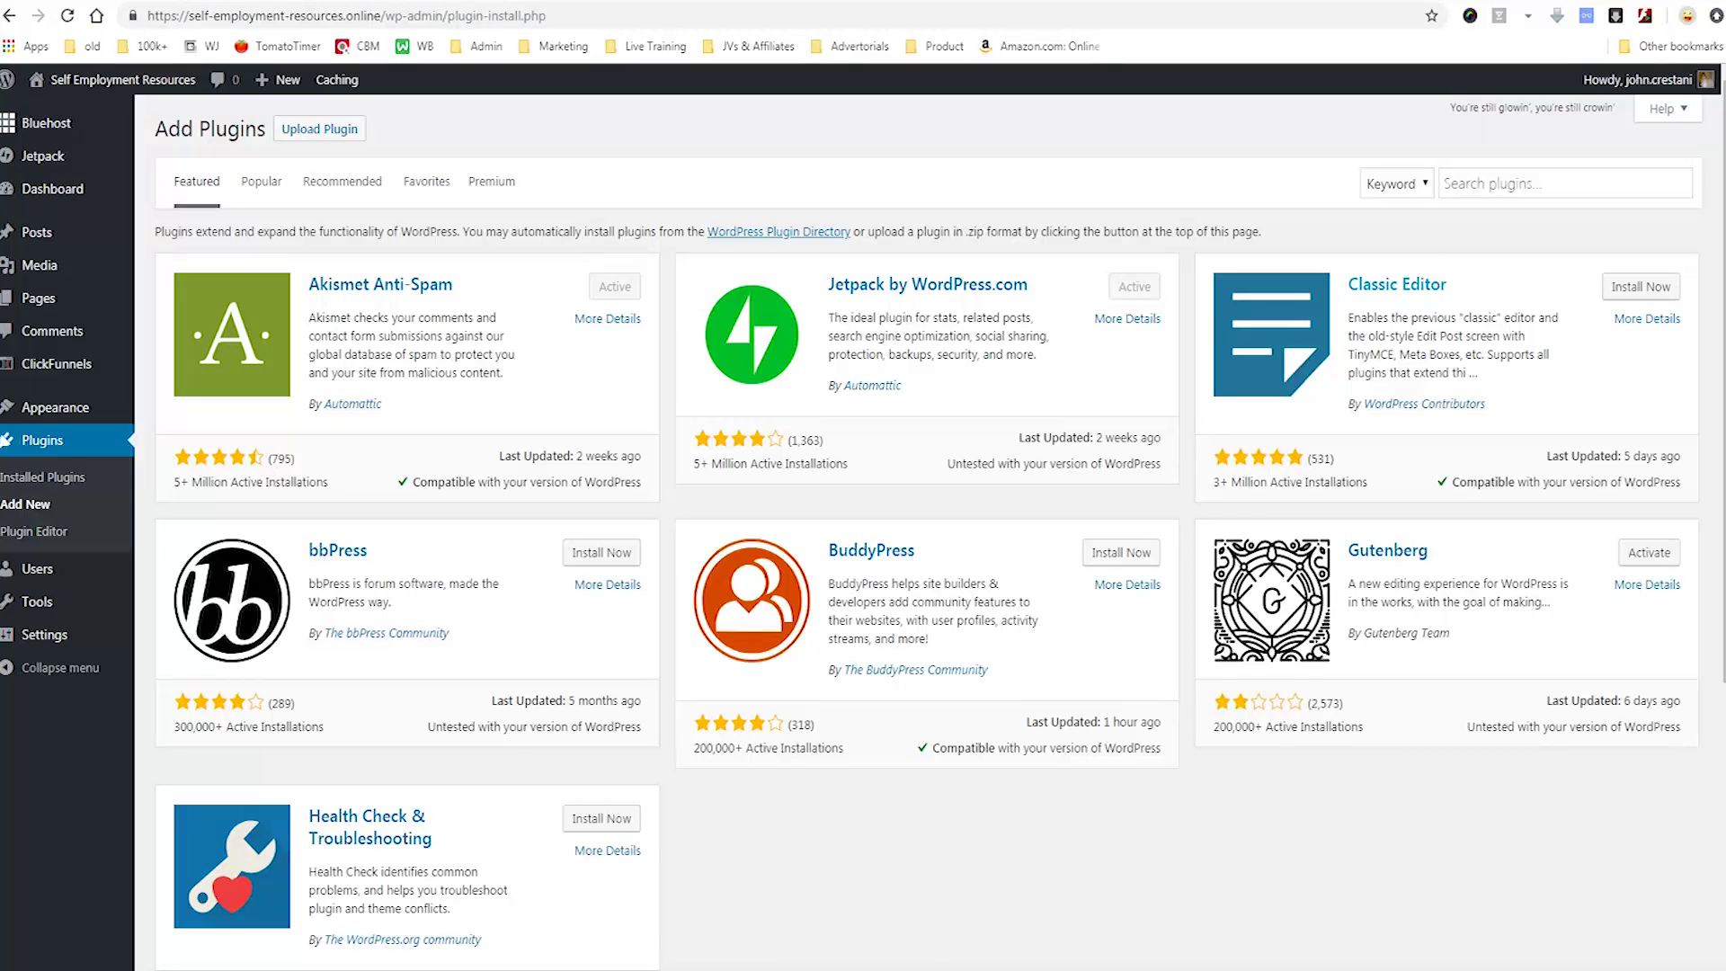
click(1444, 184)
- Search plugins for 'seo' and underline the Yoast SEO description
text(seo)
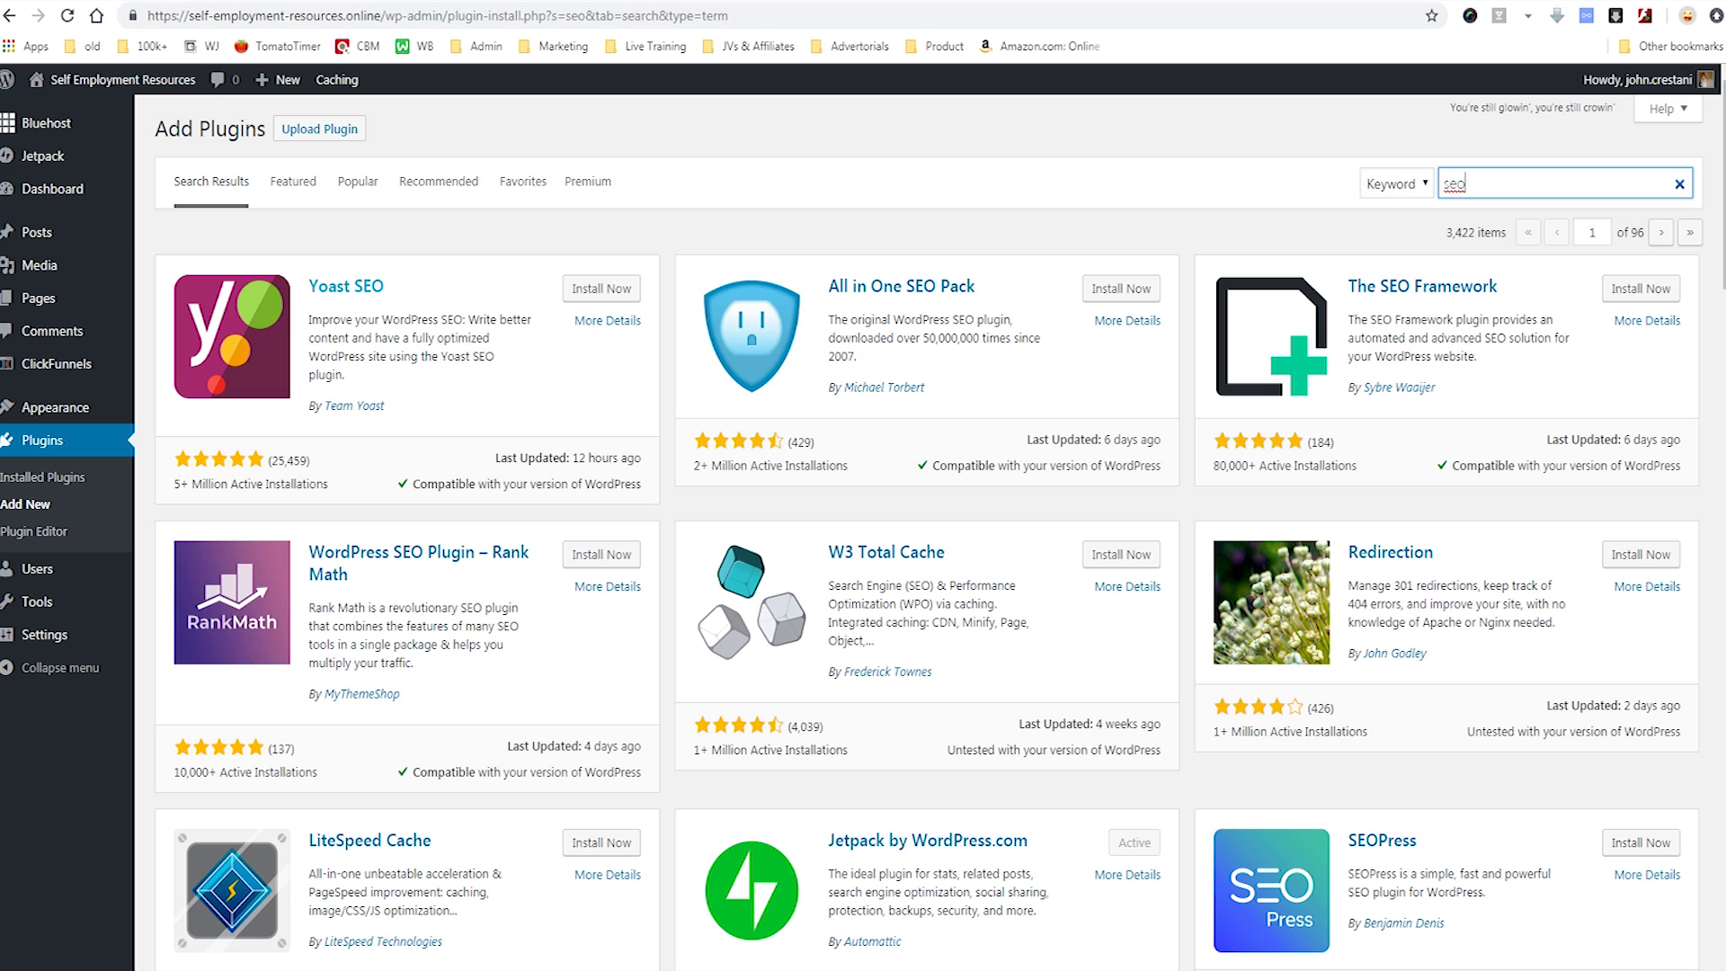
mouse_move(144, 248)
mouse_down()
mouse_move(152, 477)
mouse_move(209, 538)
mouse_move(666, 516)
mouse_move(668, 248)
mouse_move(135, 246)
mouse_up()
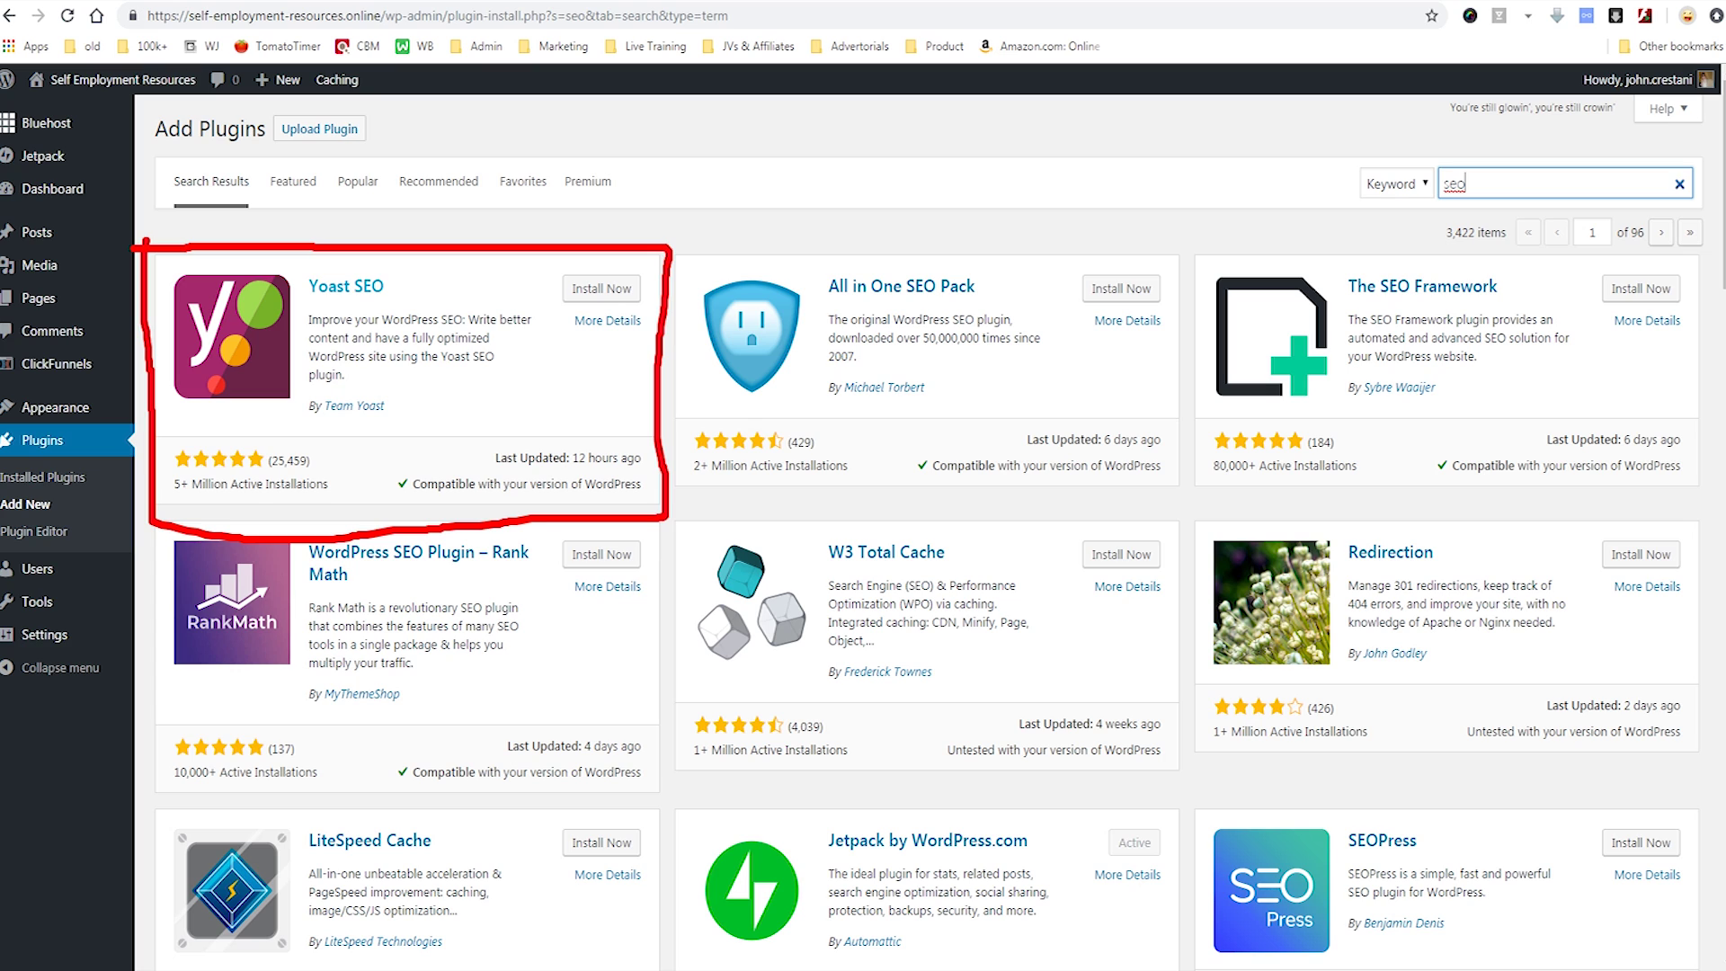
drag(409, 352, 505, 351)
drag(308, 372, 498, 360)
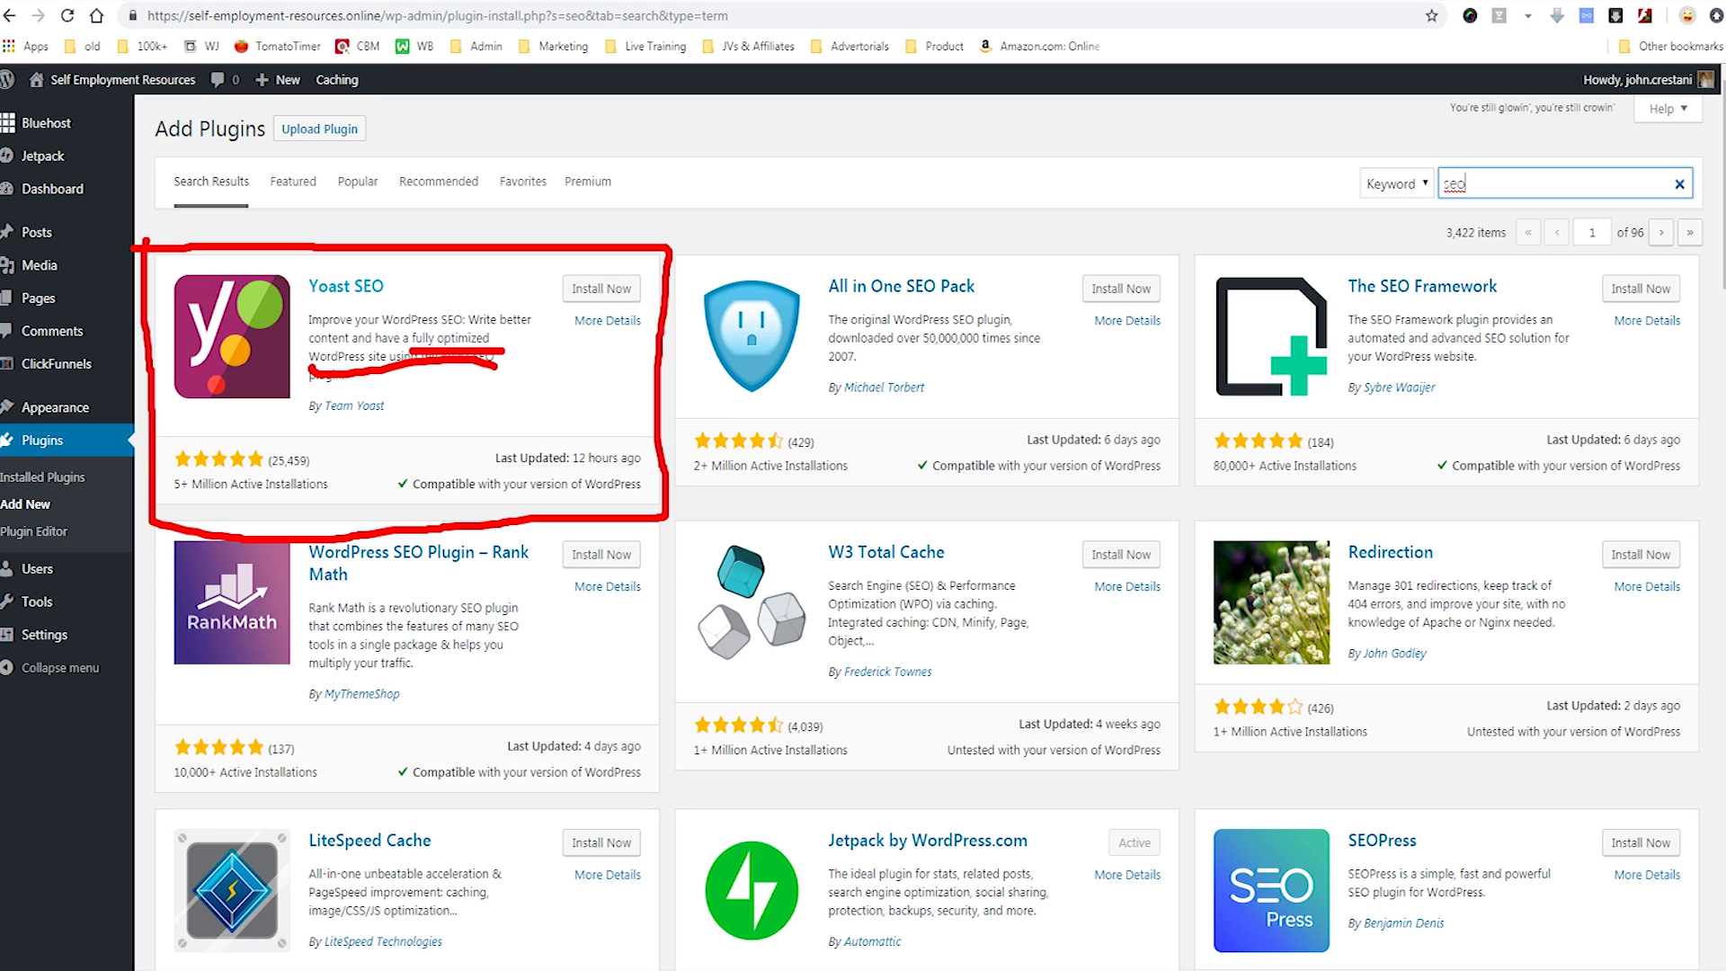
key(e)
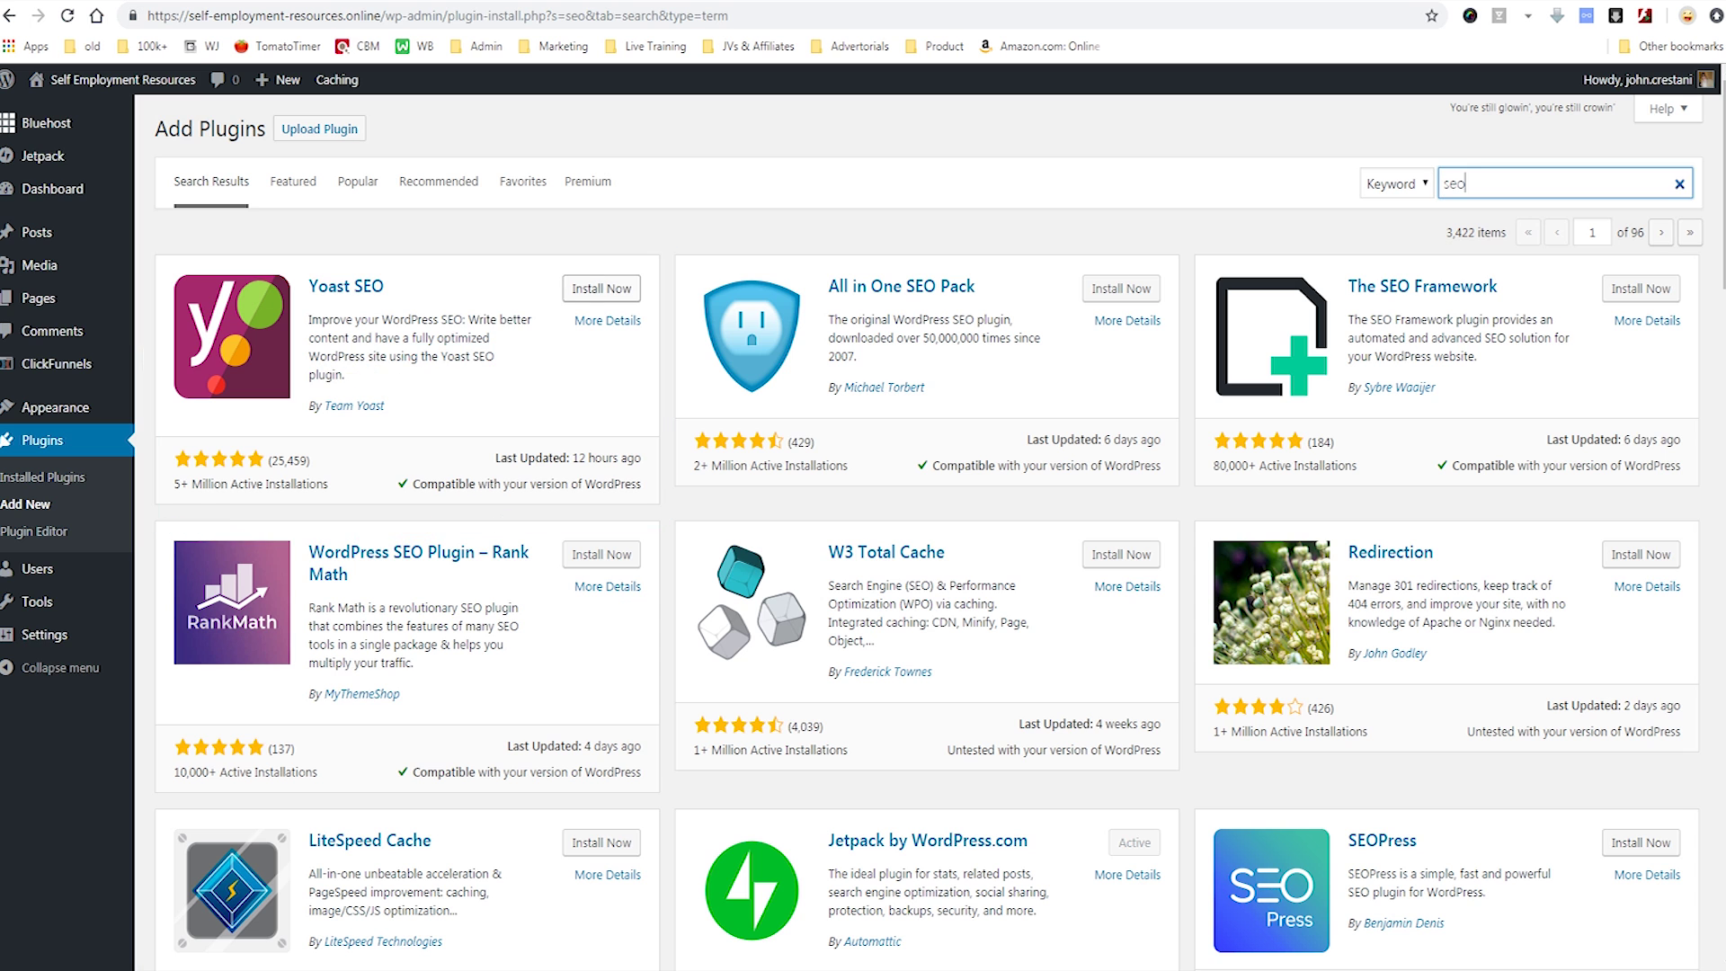
- Highlight the Yoast SEO title and install the plugin
mouse_move(364, 260)
mouse_down()
mouse_move(399, 269)
mouse_move(292, 314)
mouse_move(433, 276)
mouse_up()
key(e)
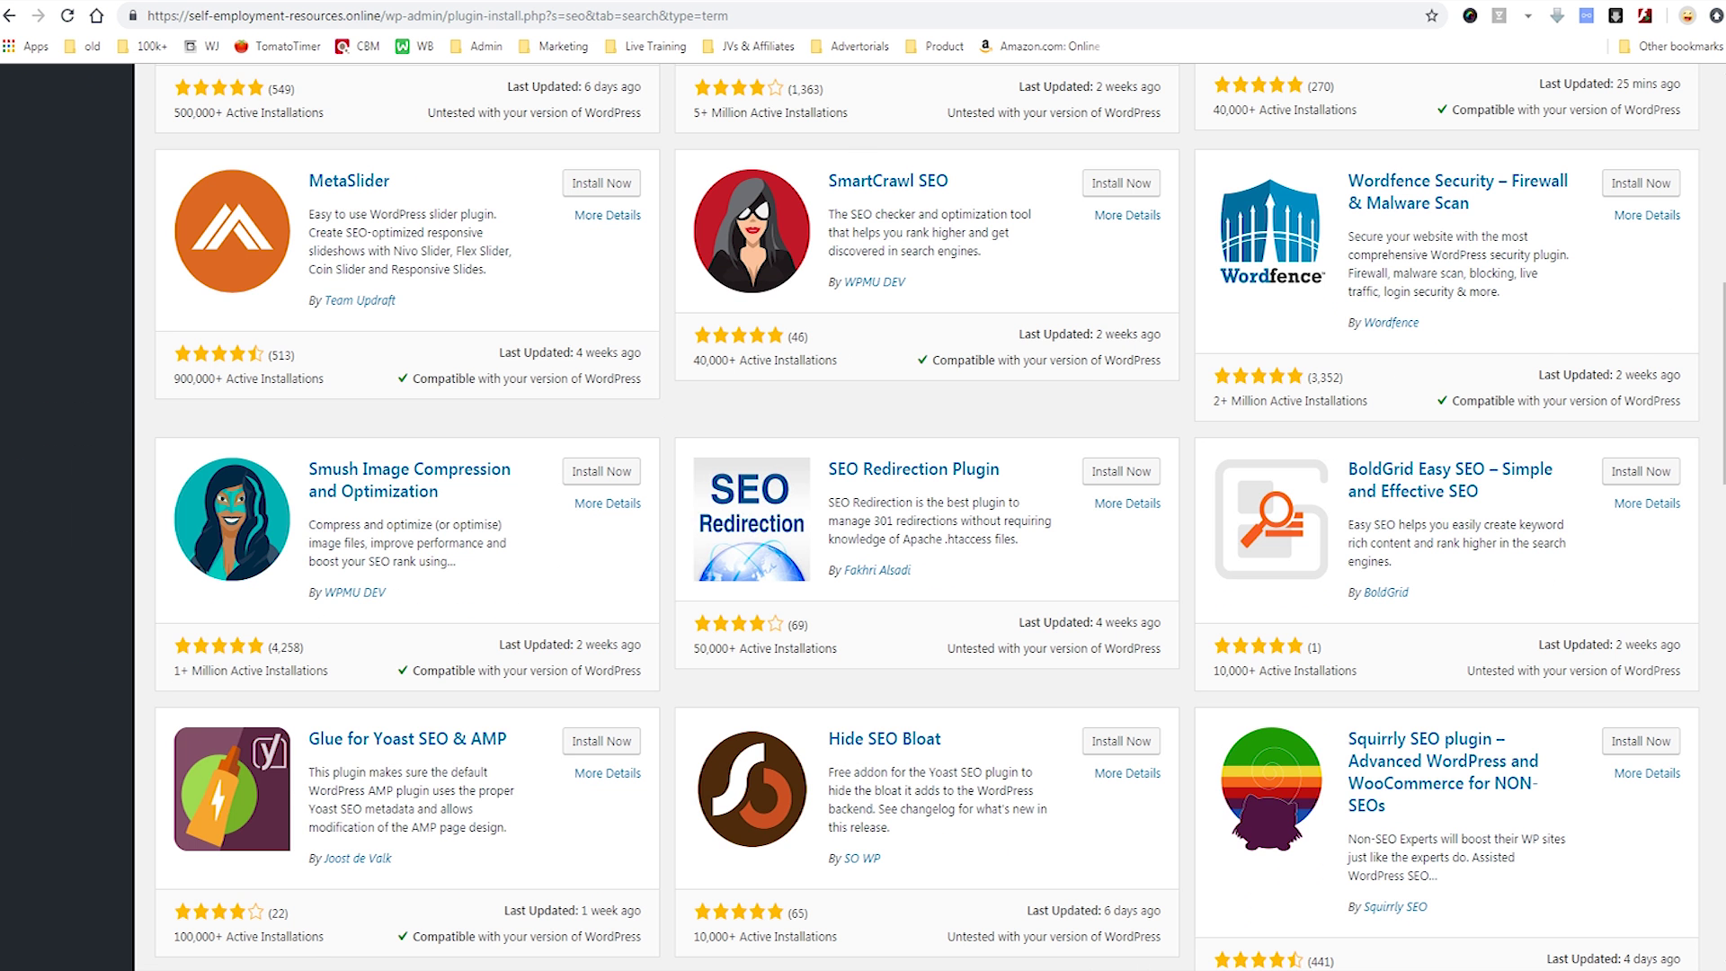
click(601, 287)
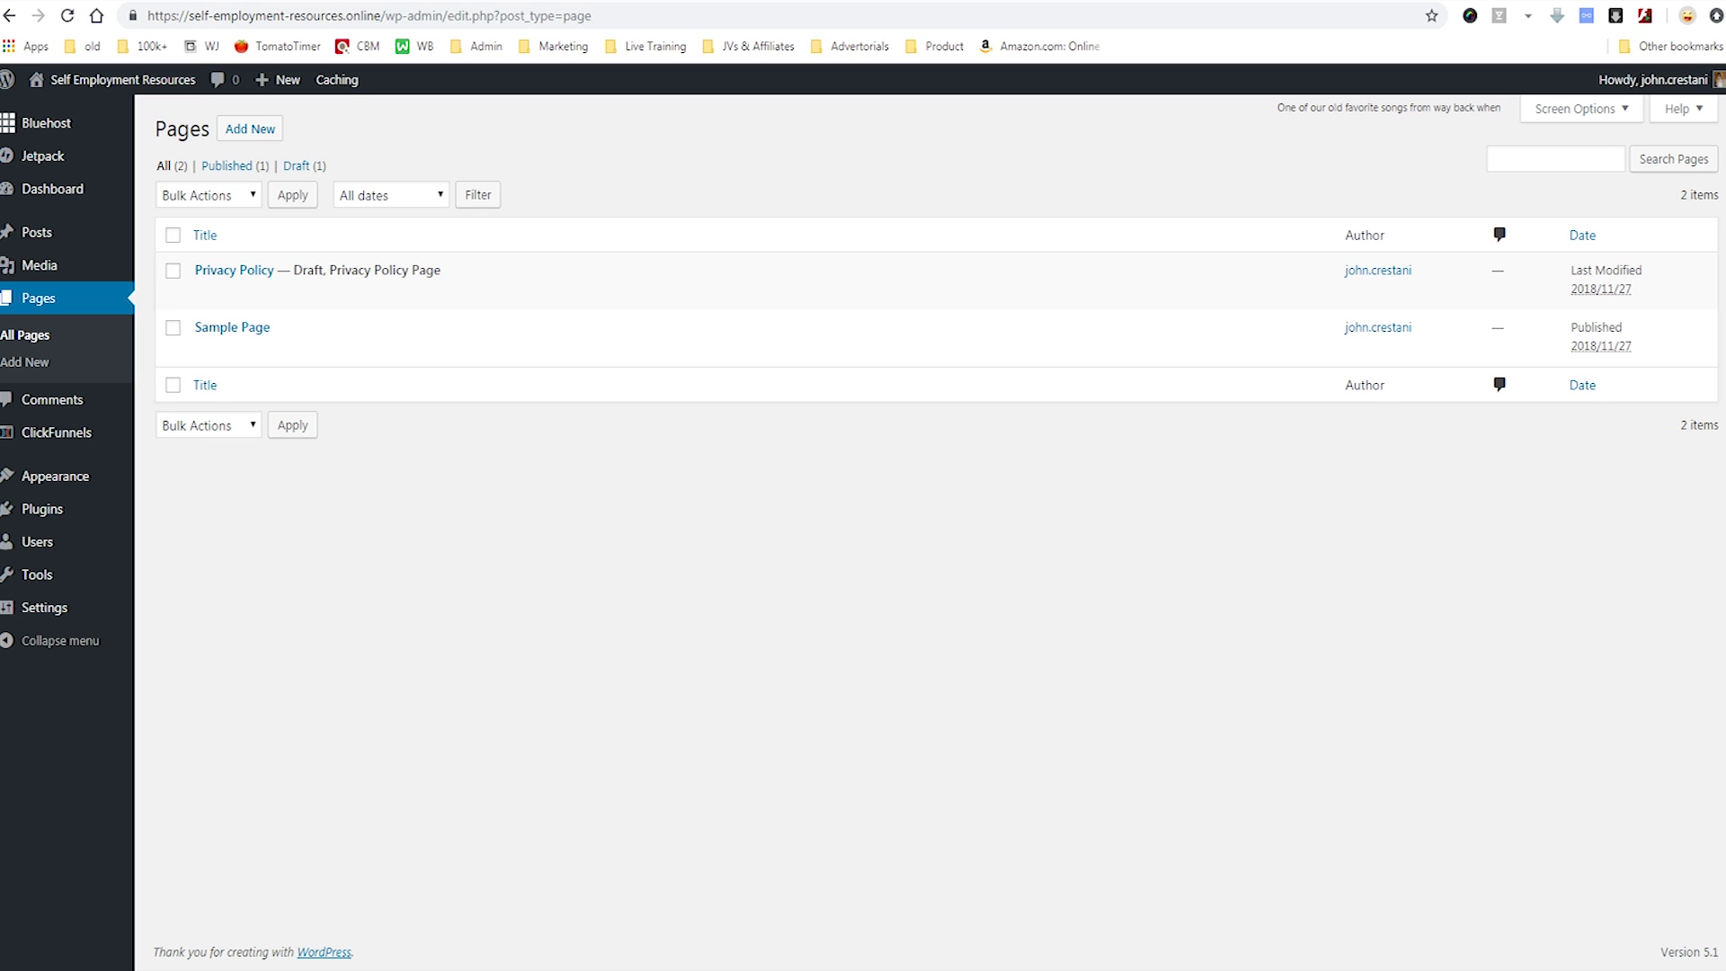
- Mark the draft Privacy Policy page in the Pages list for viewers
mouse_move(233, 274)
mouse_move(270, 243)
mouse_down()
mouse_move(196, 256)
mouse_move(184, 313)
mouse_move(483, 351)
mouse_move(298, 236)
mouse_move(264, 239)
mouse_up()
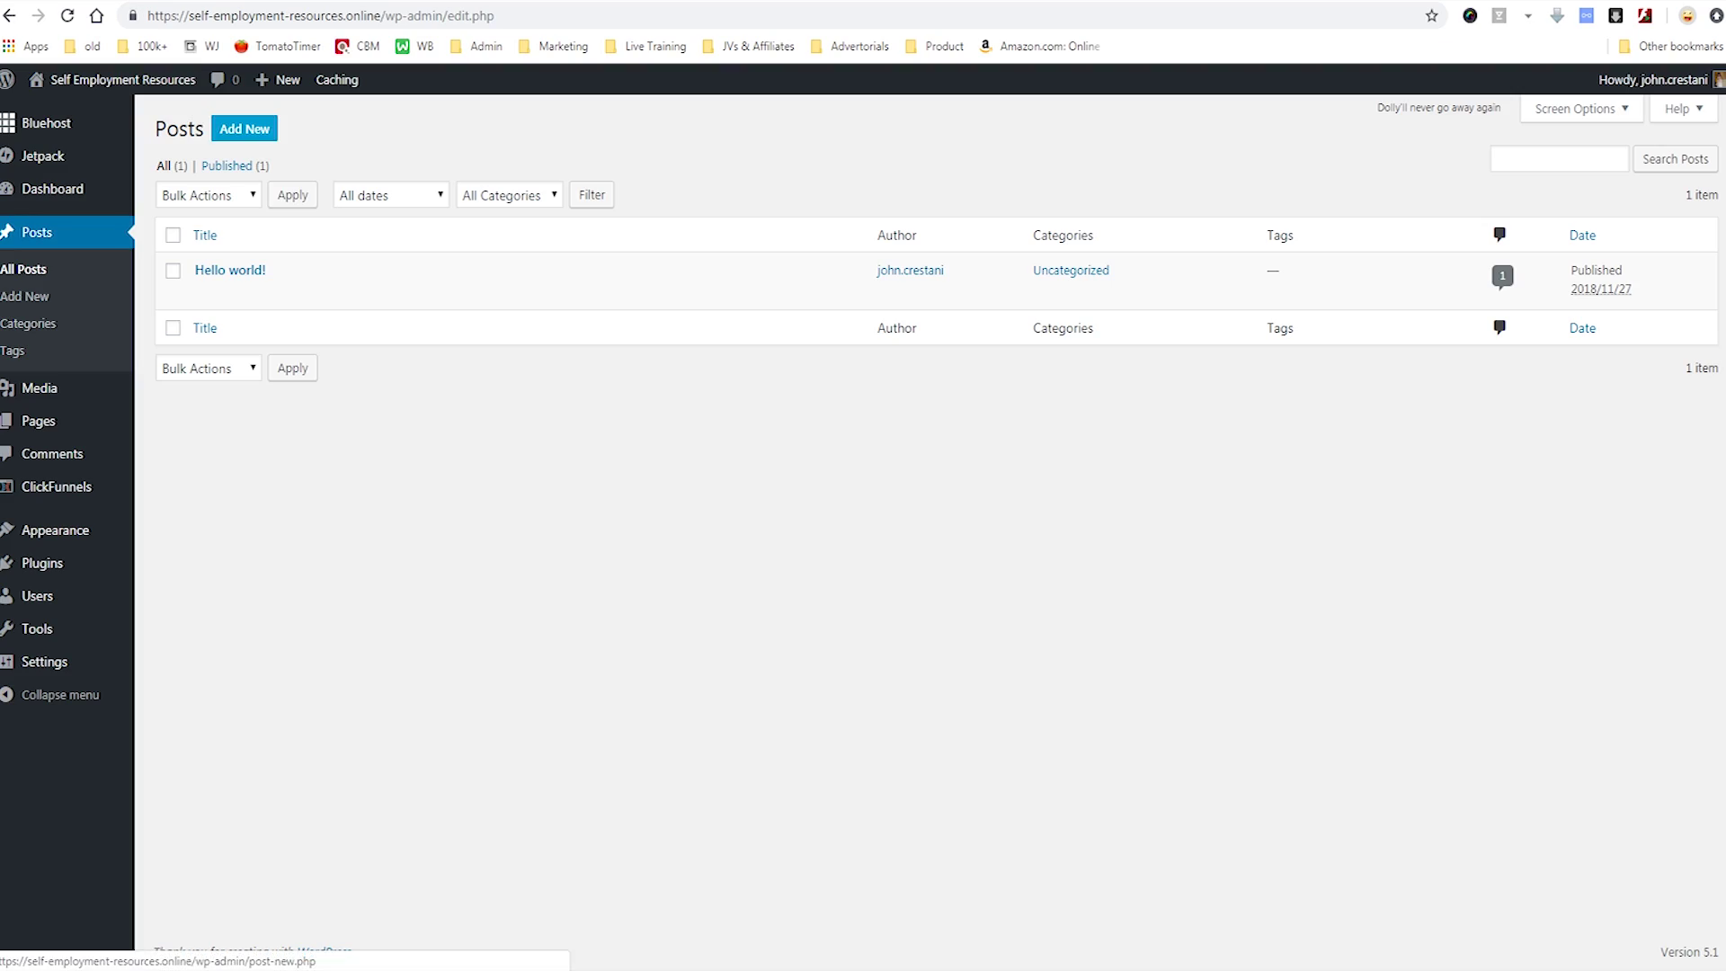
- Create a new post titled 'How to earn money online as a teenager'
click(243, 129)
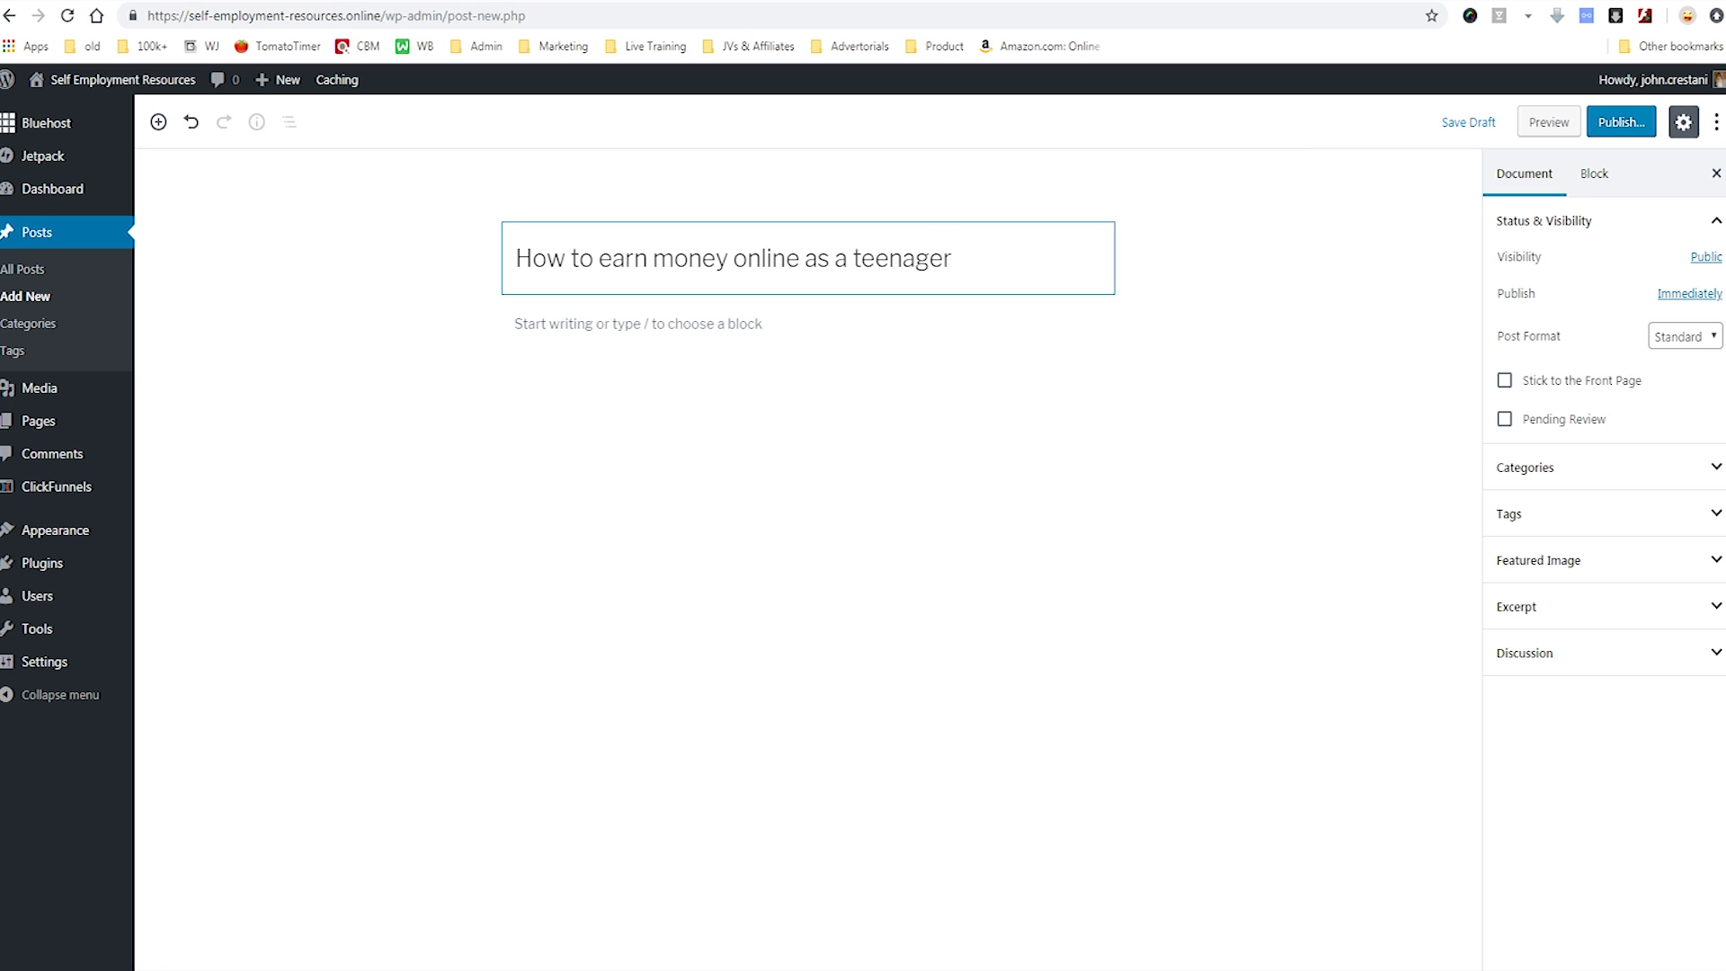
click(515, 324)
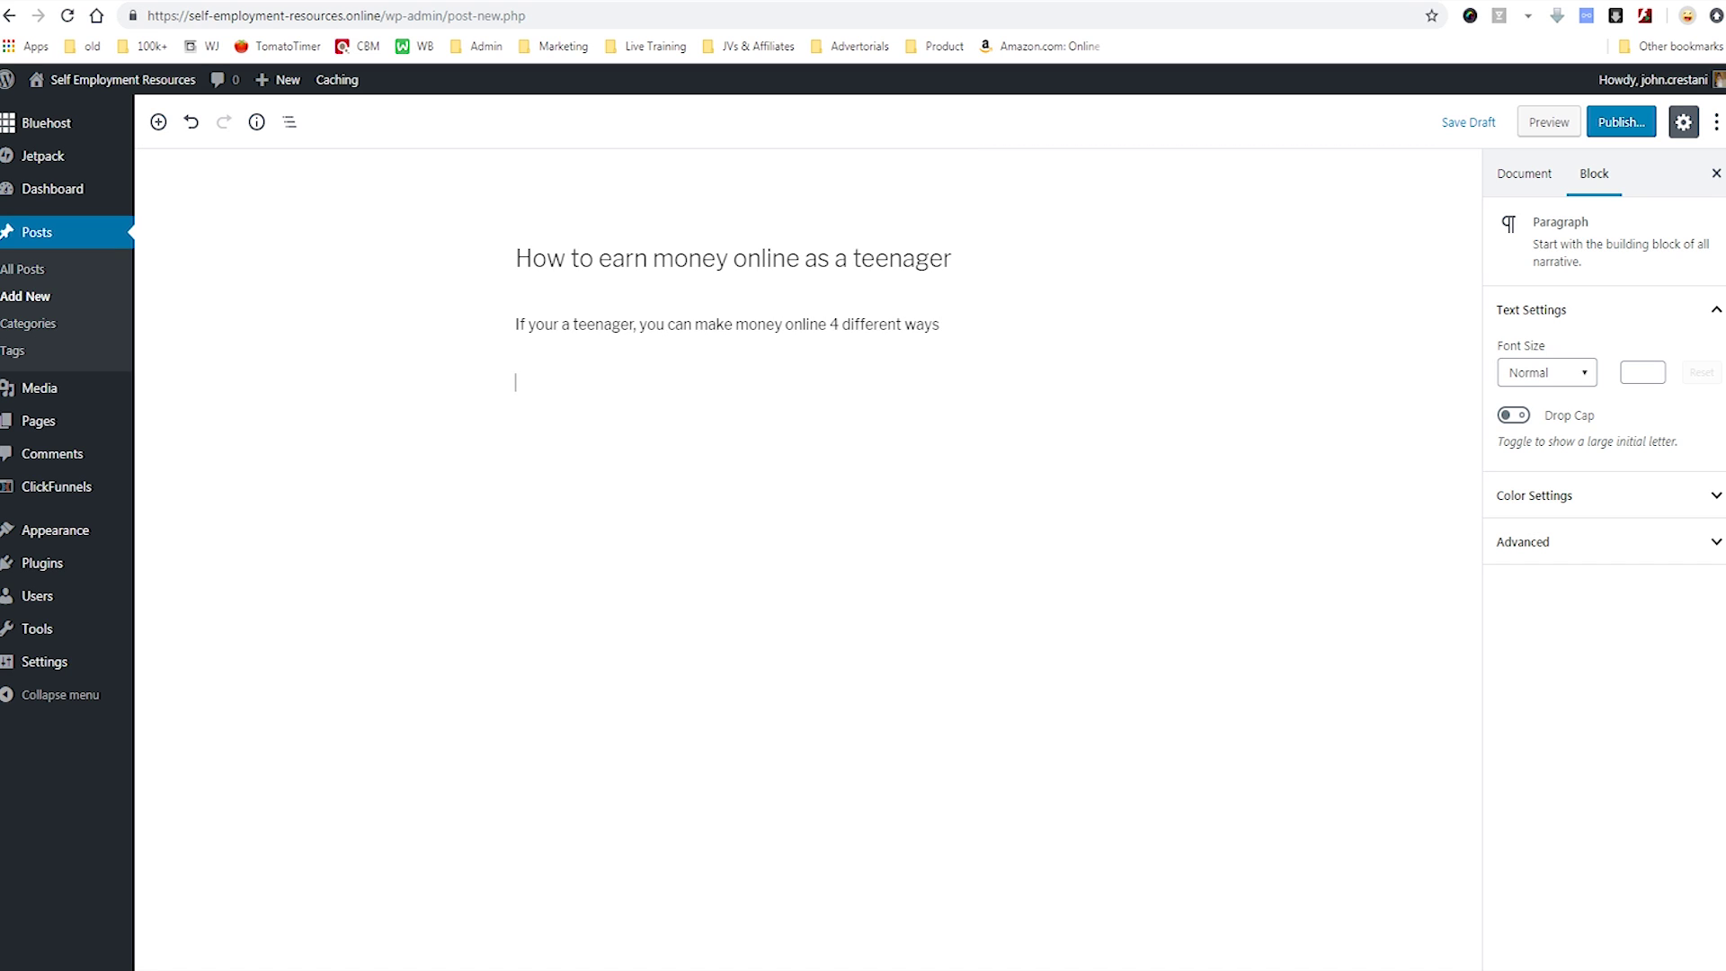
- Add filler paragraphs 'hgjgf' and 'h' below the intro sentence
key(Return)
key(Return)
text(hgjgf)
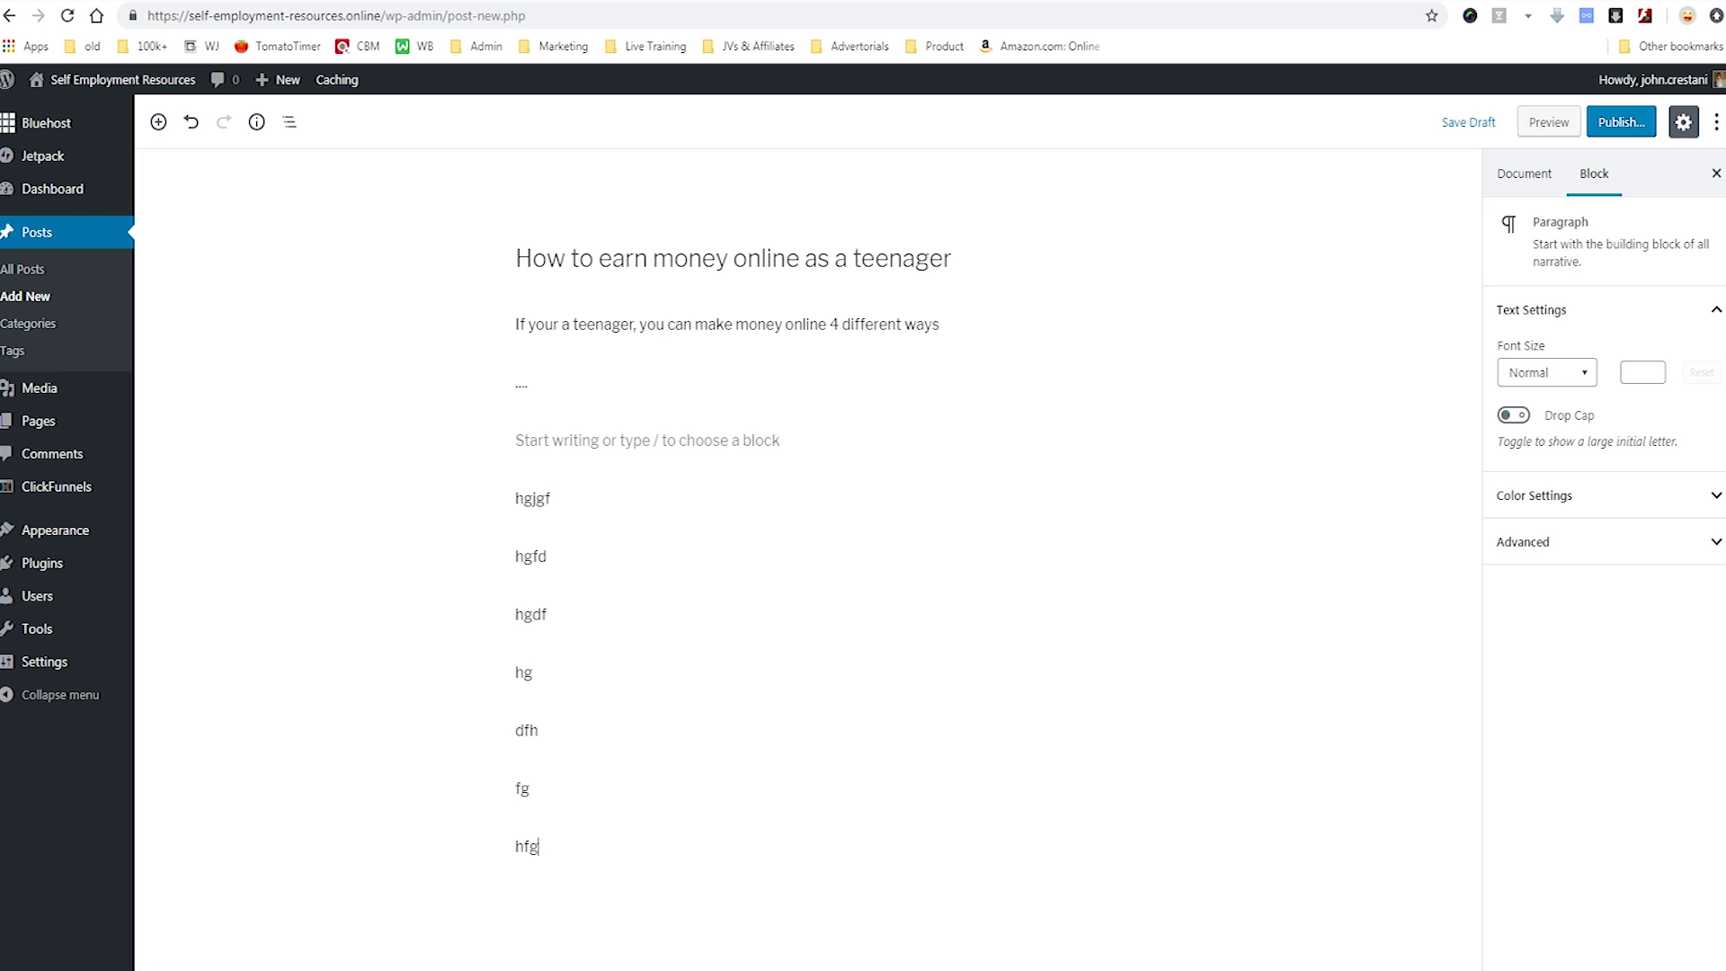
key(Return)
text(h)
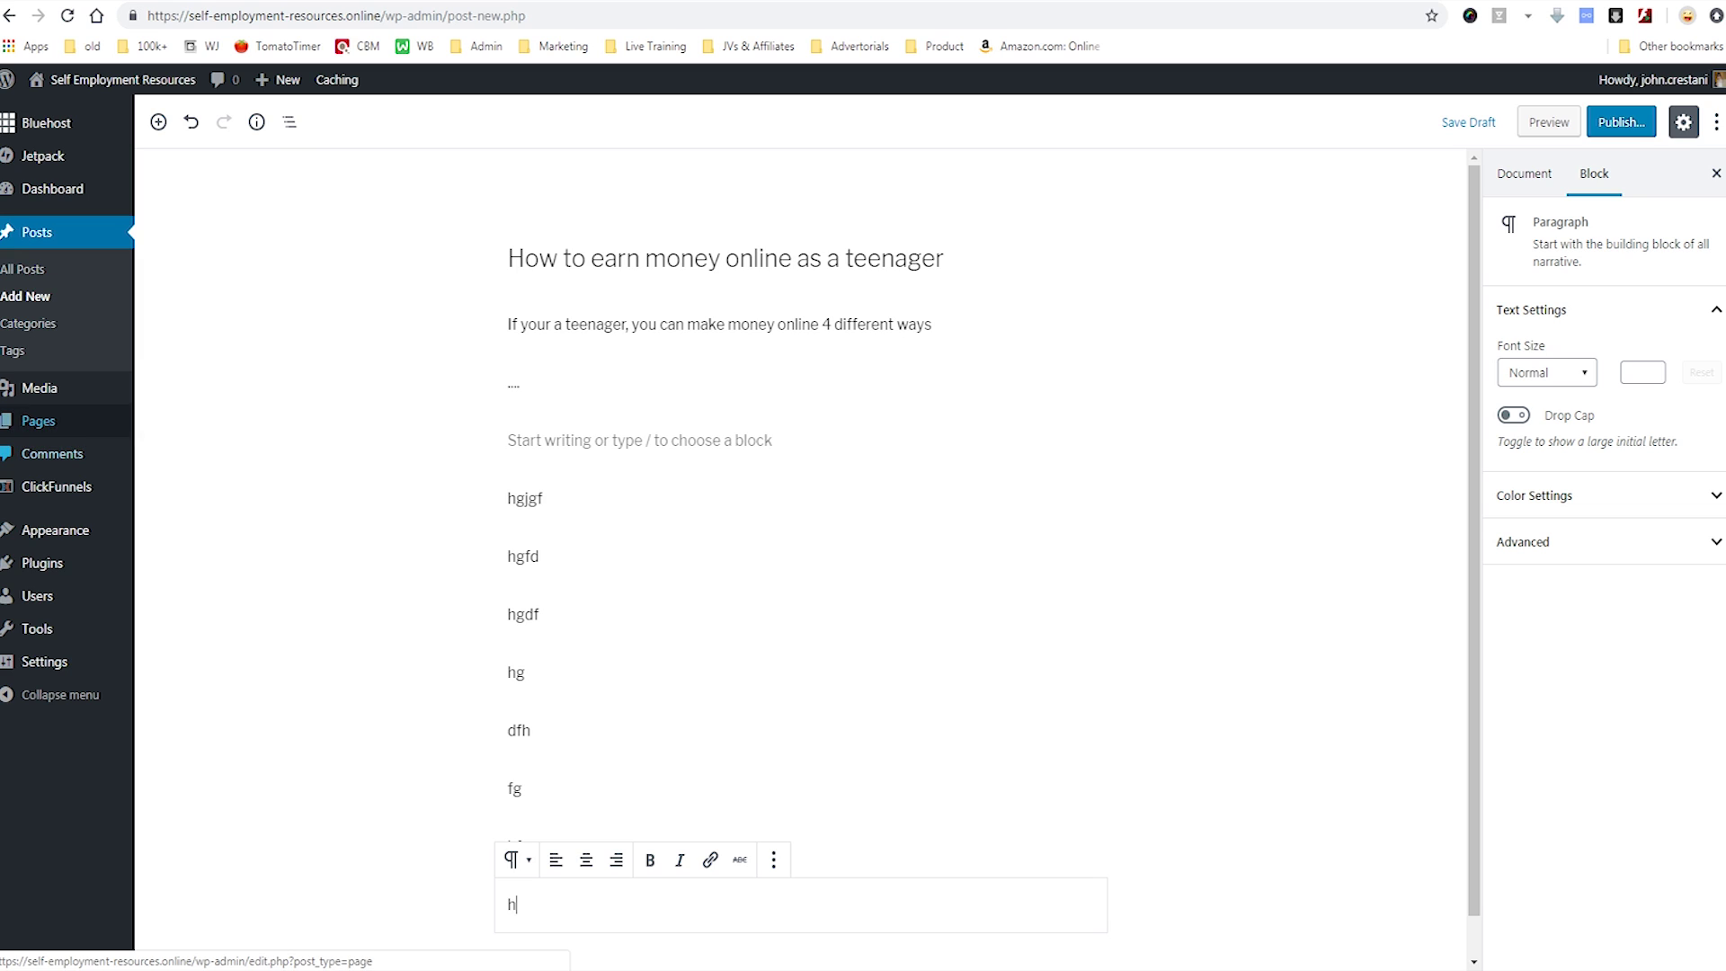
mouse_move(40, 421)
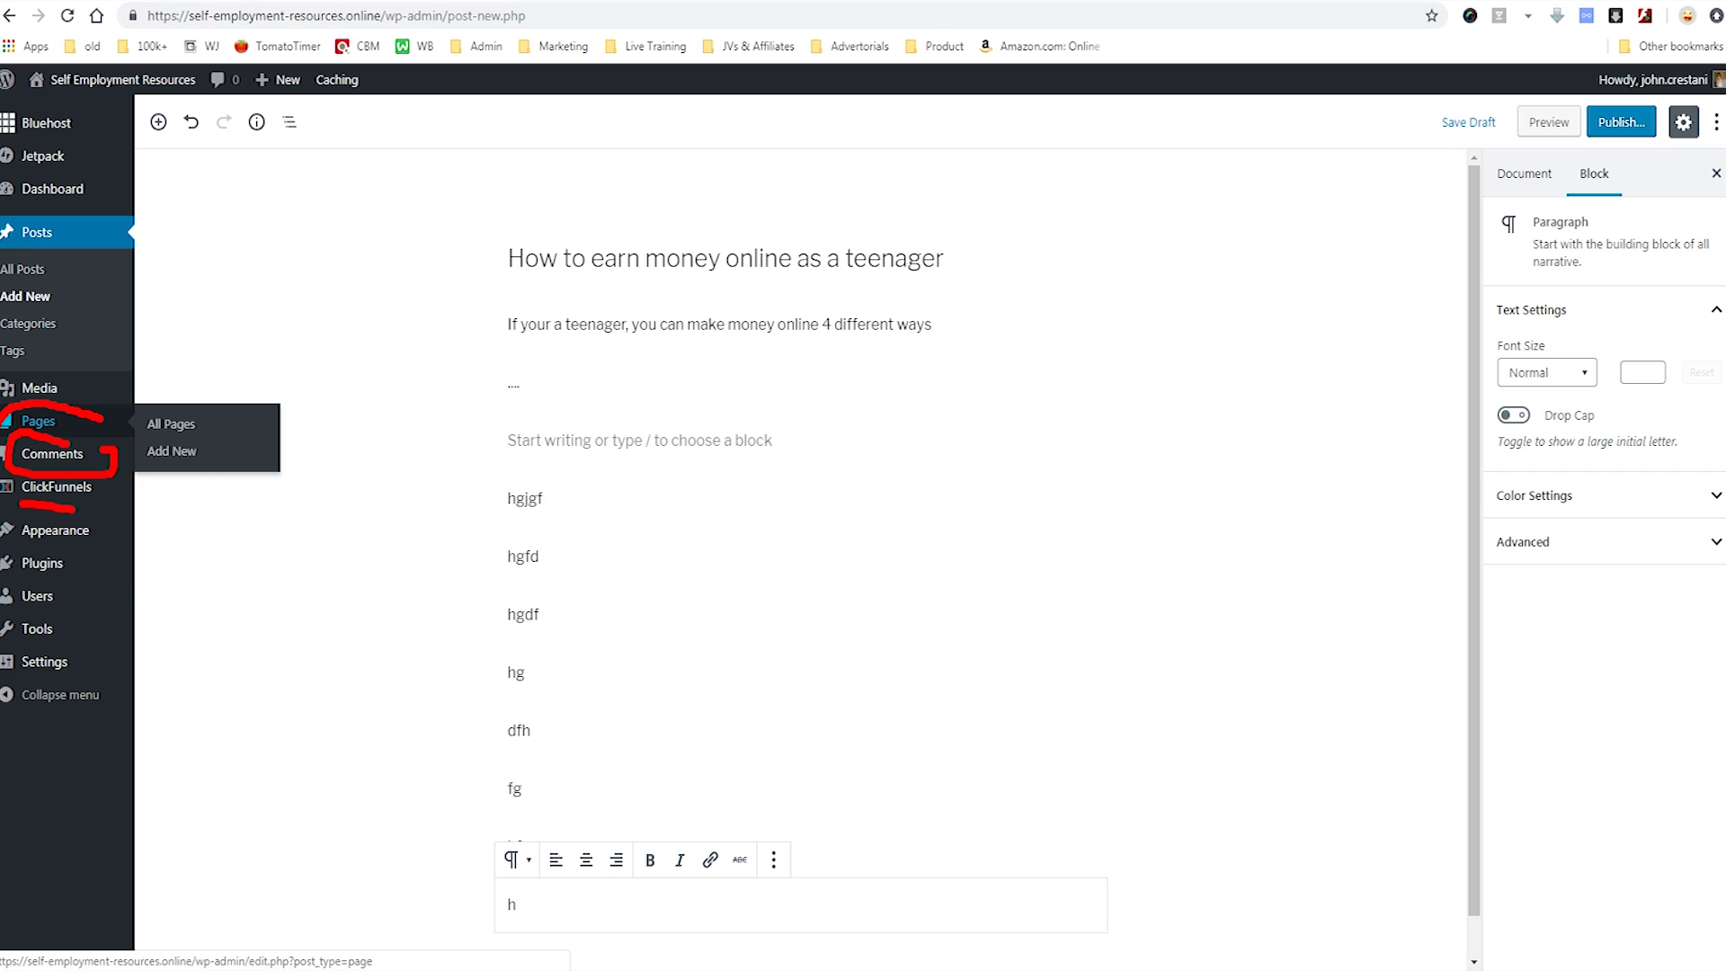
mouse_move(72, 509)
mouse_down()
mouse_move(124, 508)
mouse_move(18, 597)
mouse_move(107, 660)
mouse_move(18, 665)
mouse_up()
key(Escape)
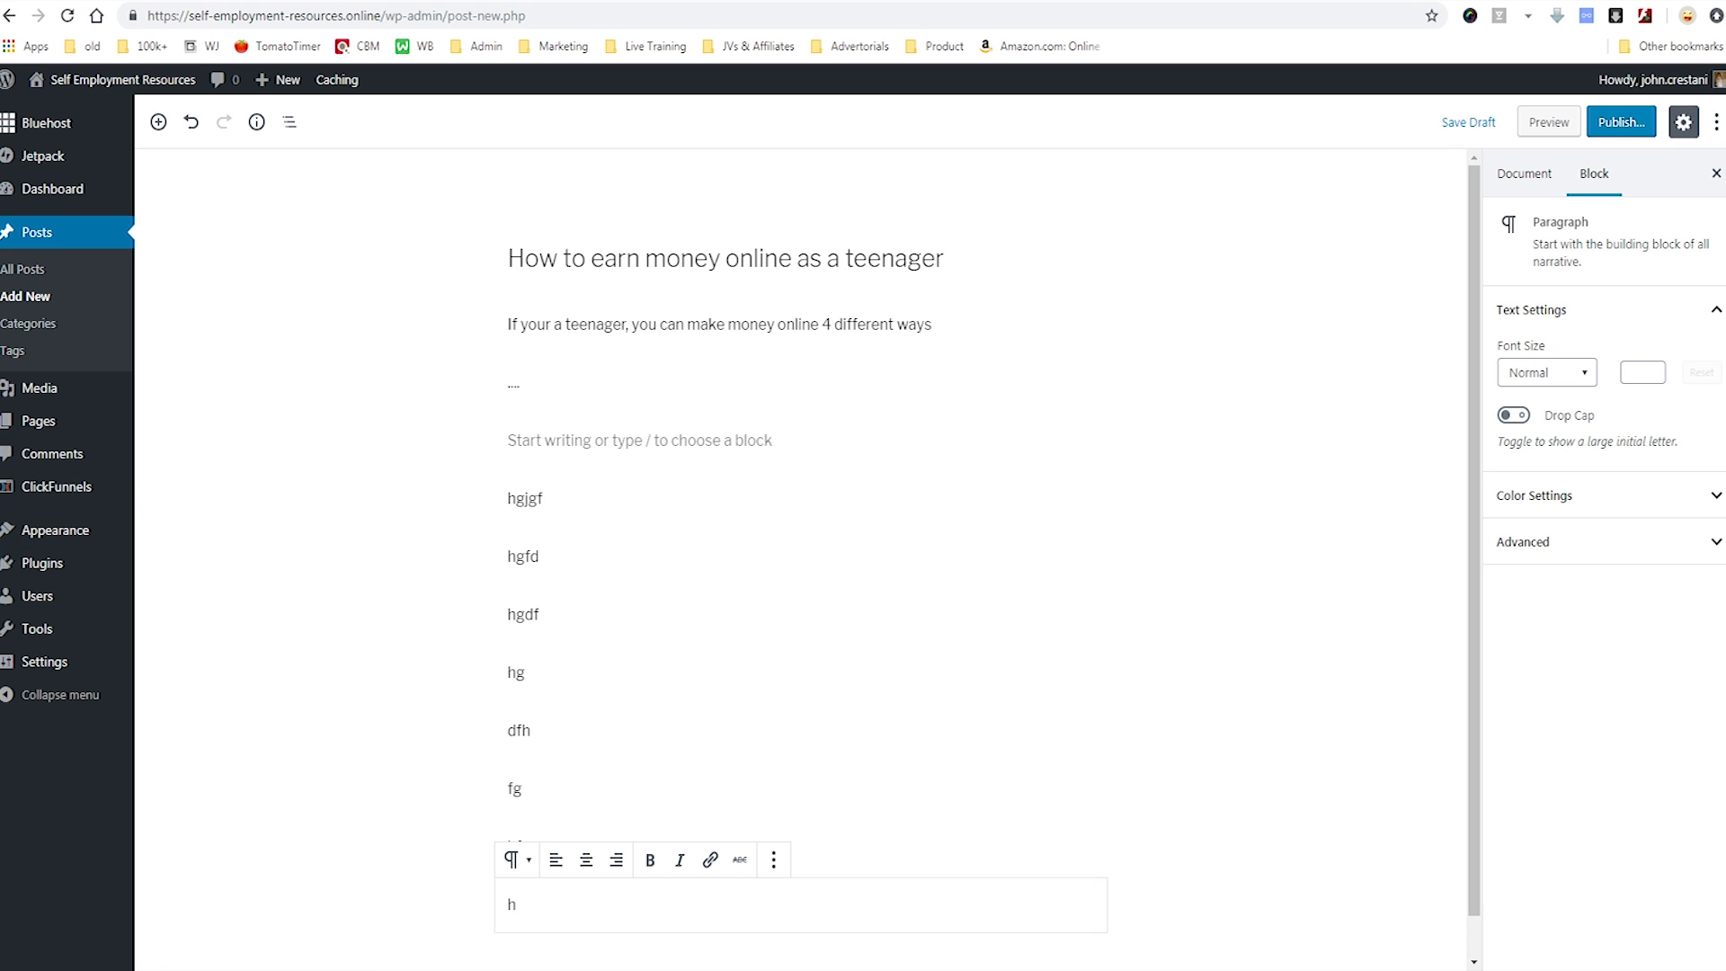